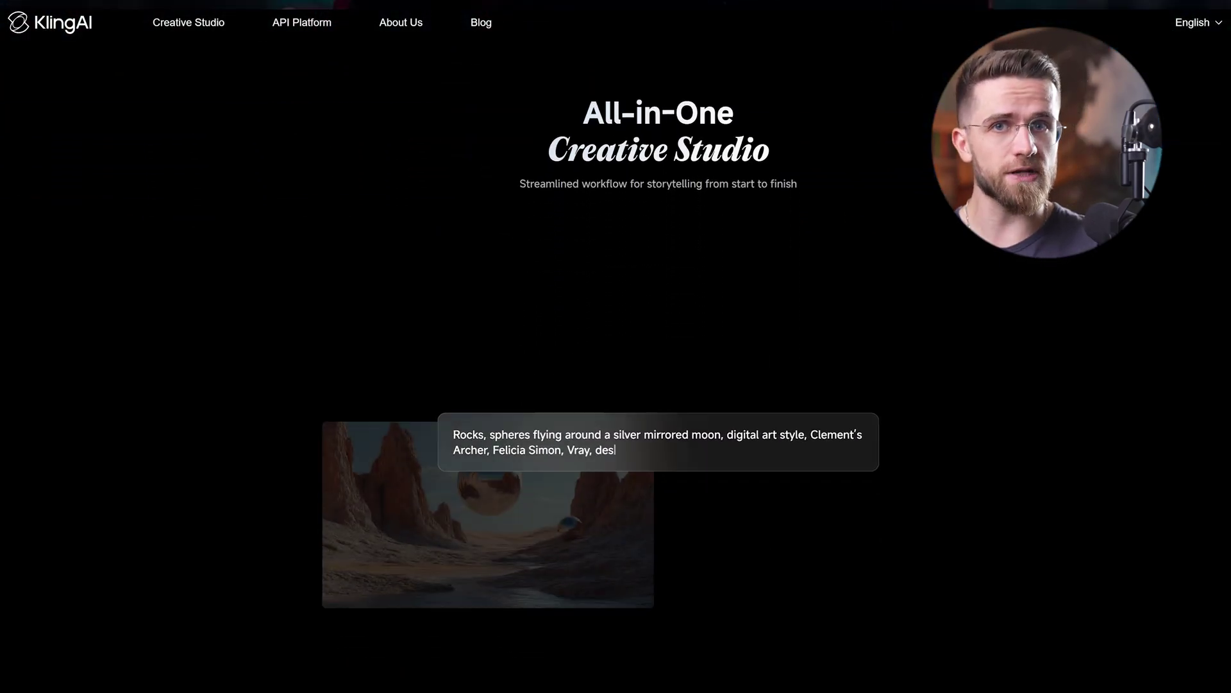
Scroll down the Kling AI homepage to browse its featured content.
scroll(616, 449, "down", 1)
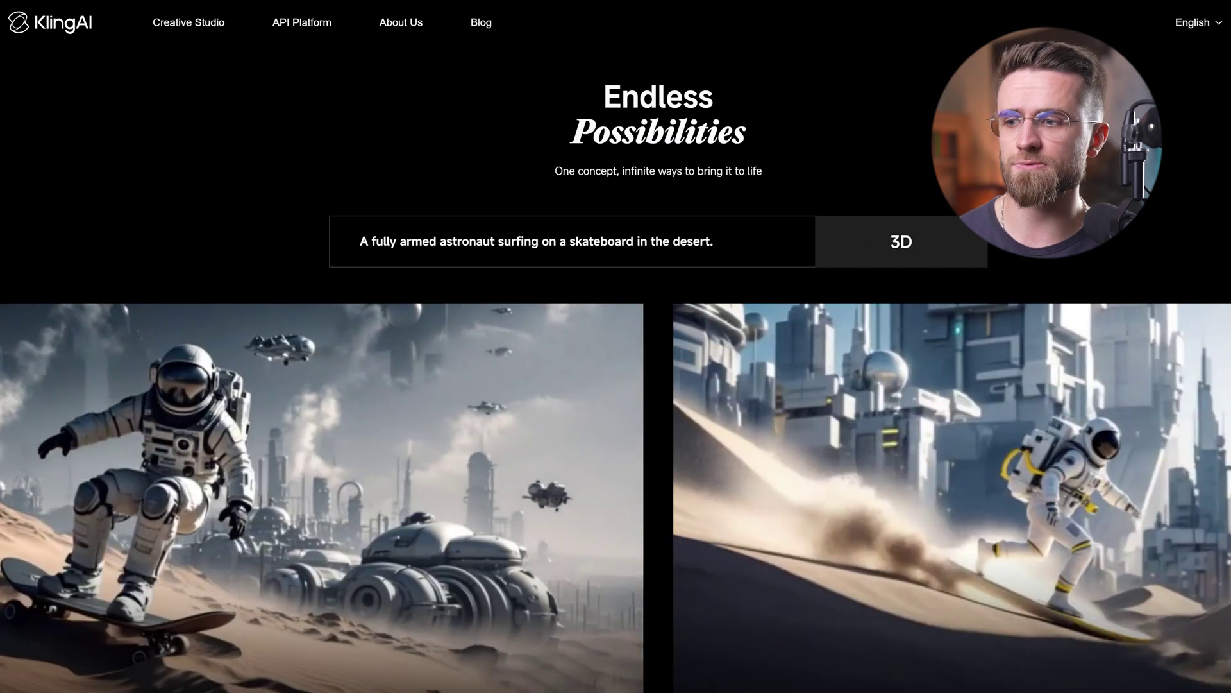
scroll(786, 147, "down", 5)
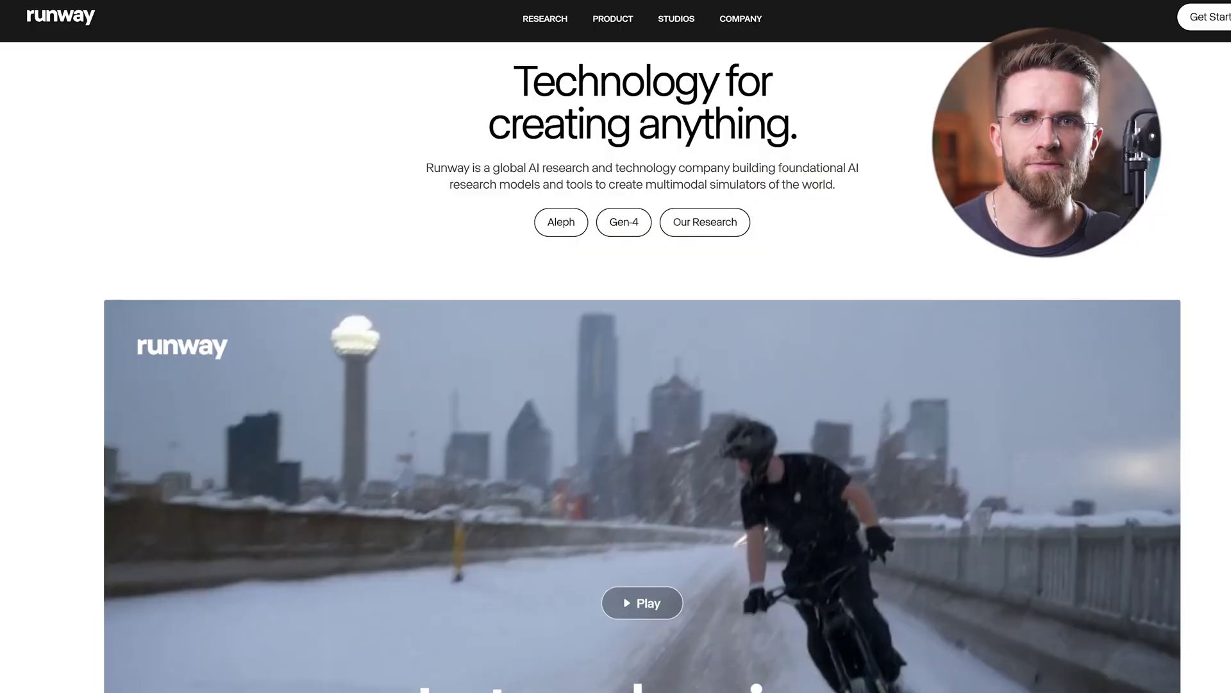
Scroll through the Runway homepage, then open the list of video models.
scroll(641, 384, "down", 3)
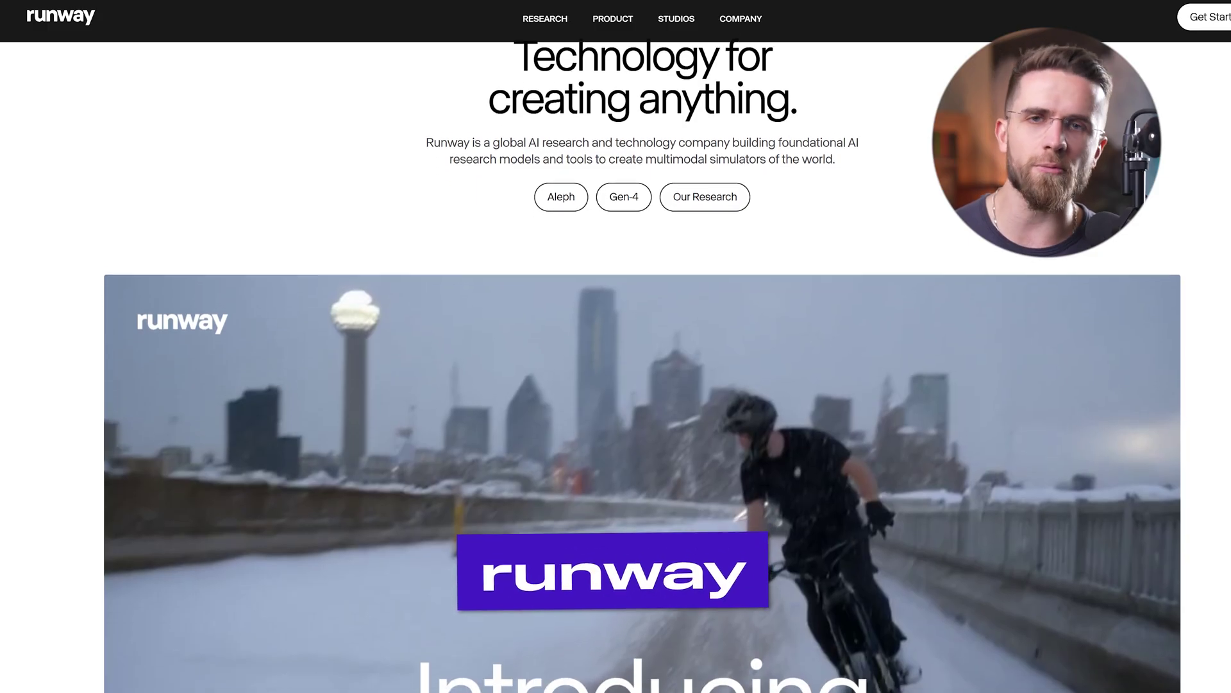
scroll(932, 396, "down", 3)
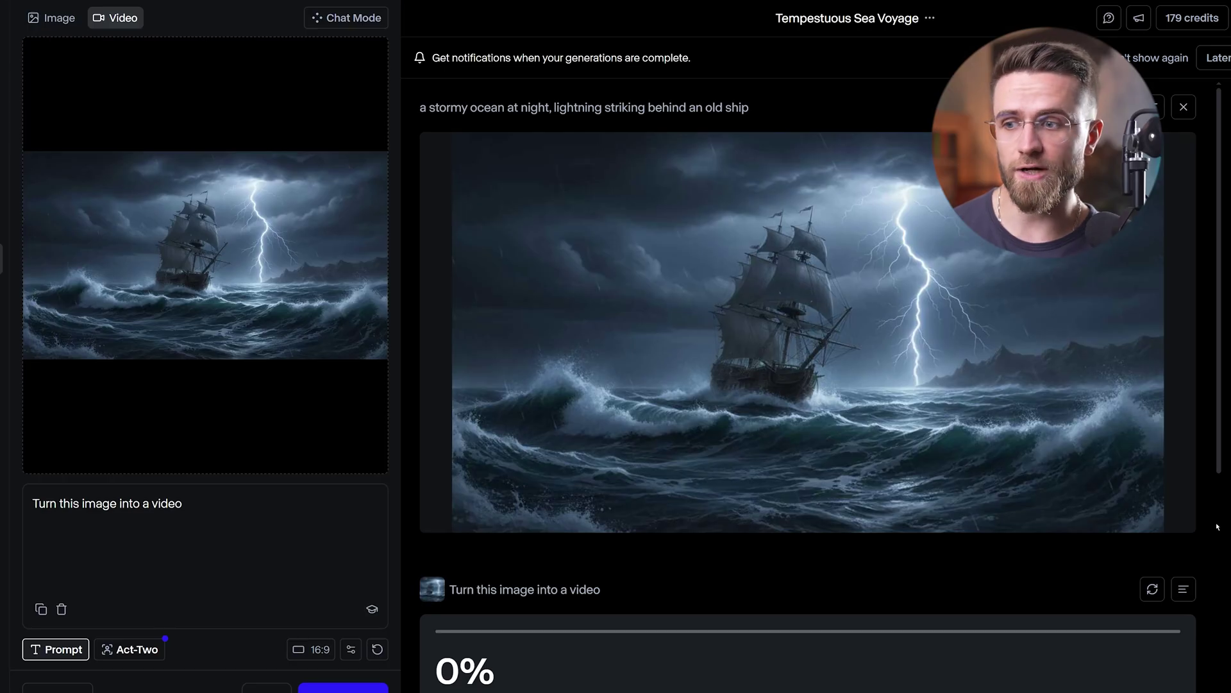
scroll(1219, 527, "down", 3)
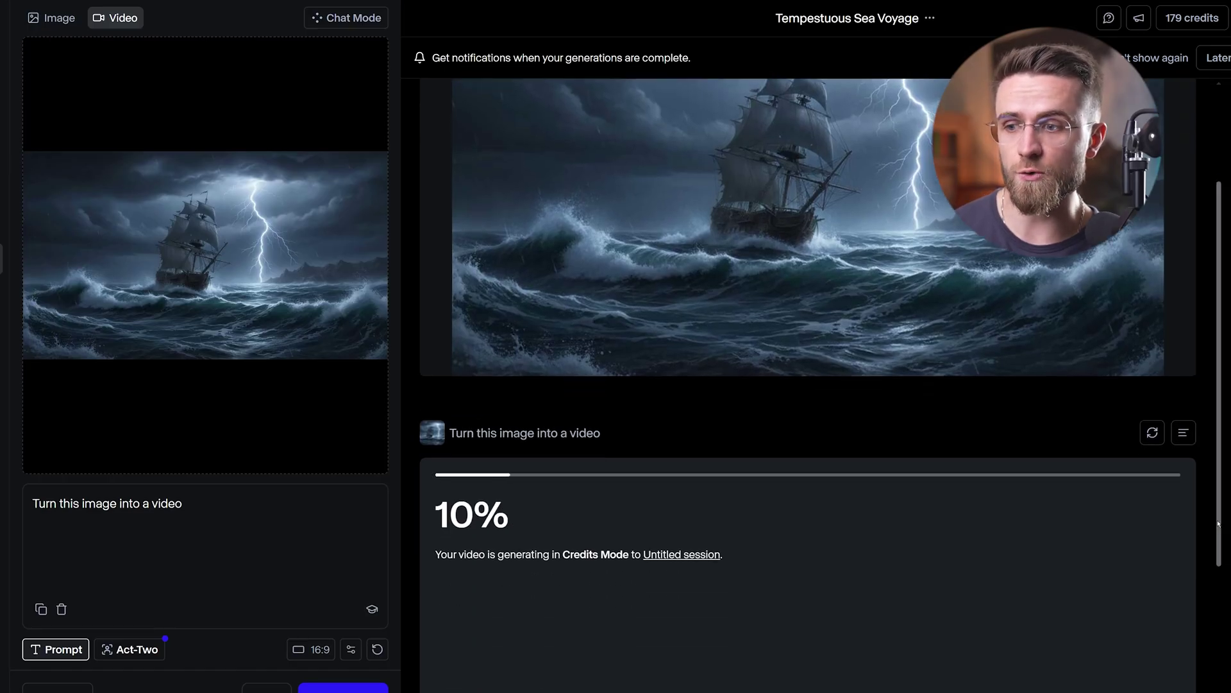
scroll(1218, 524, "down", 3)
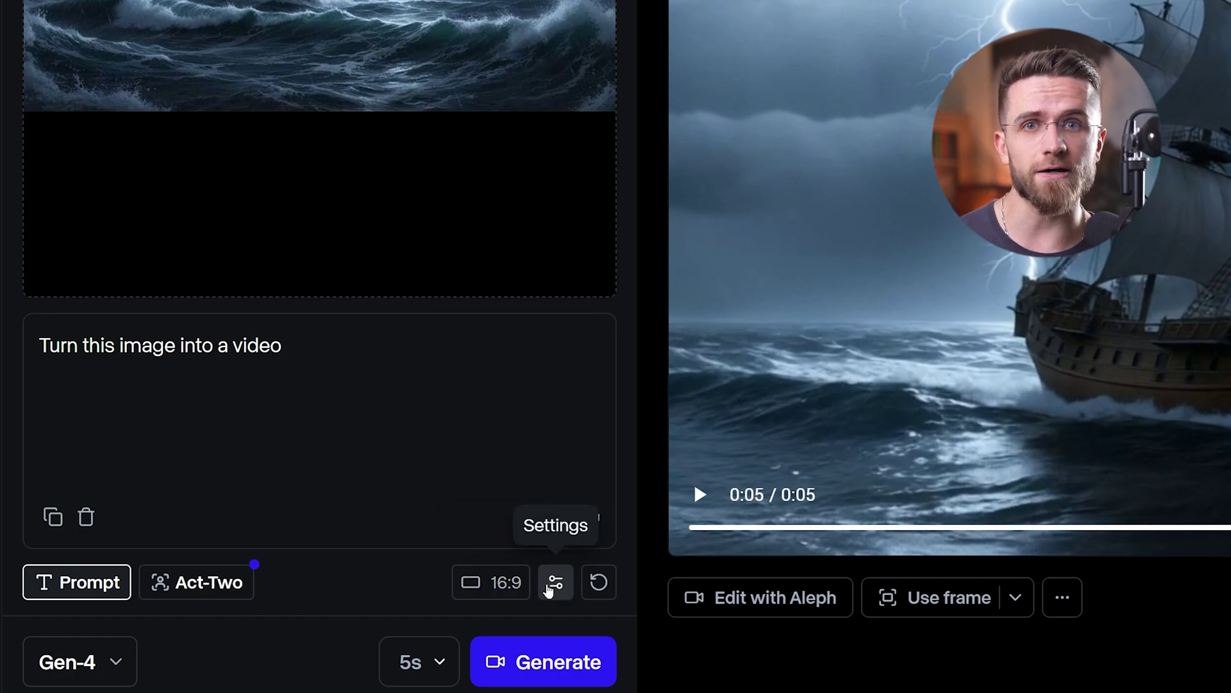
left_click(70, 661)
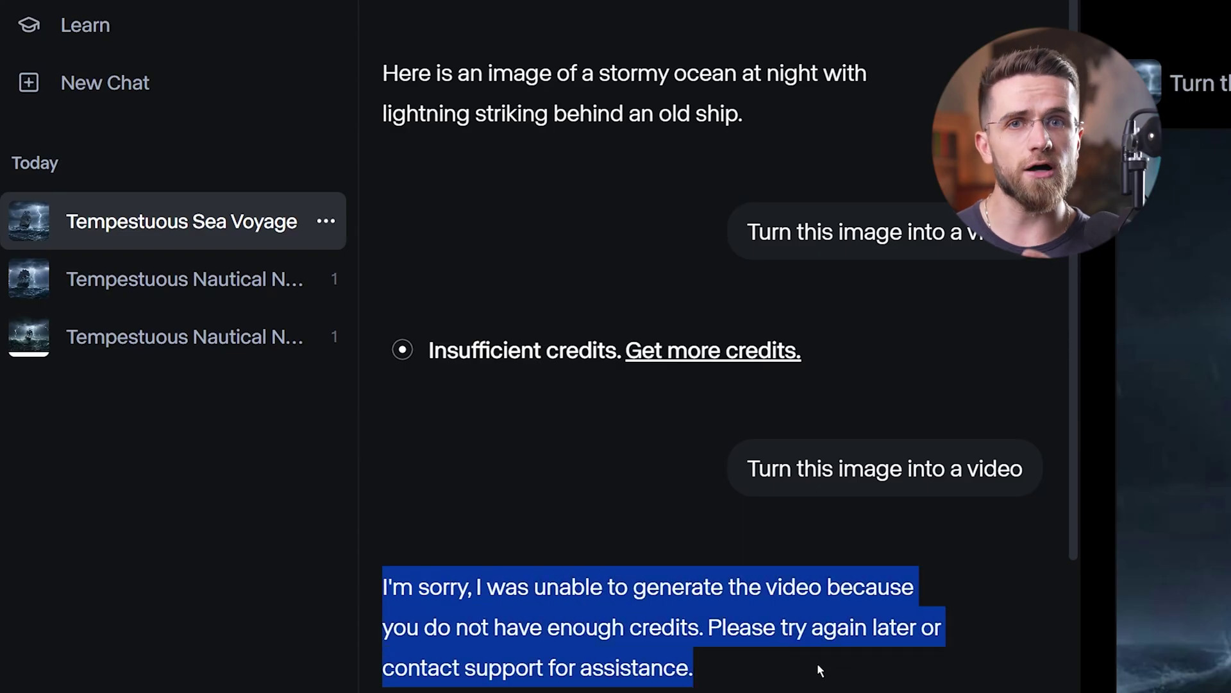
Scroll Runway's chat down to the insufficient-credits reply and clear the text selection.
scroll(855, 668, "down", 3)
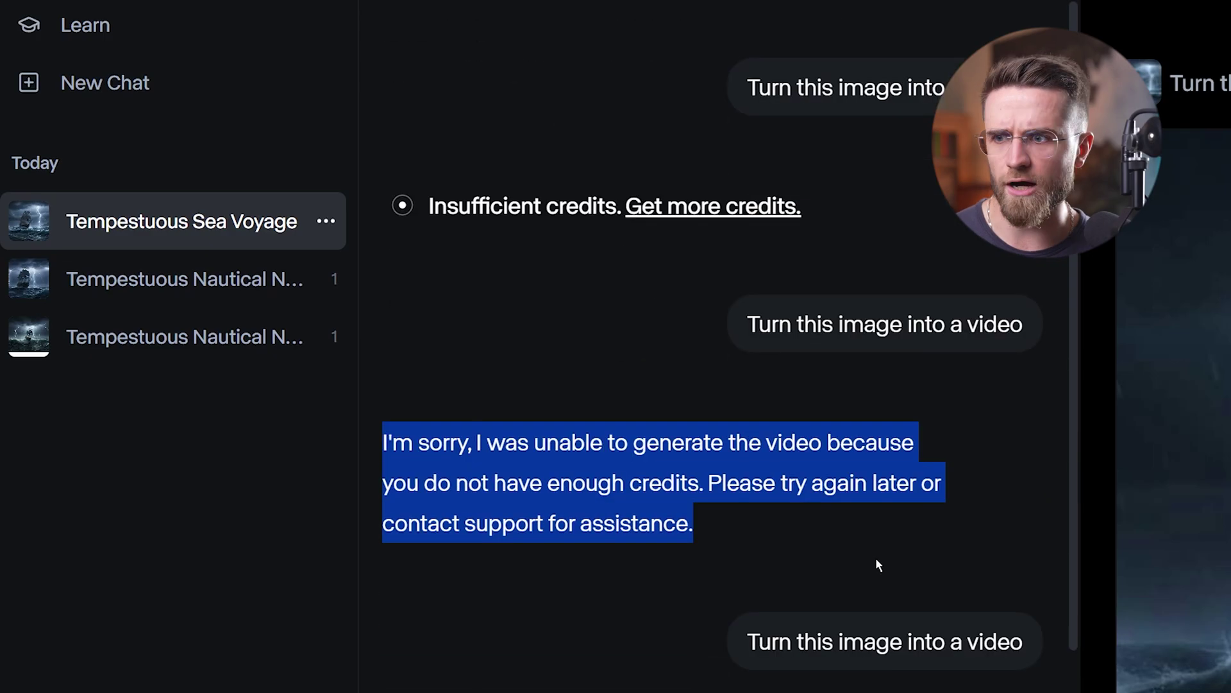
left_click(847, 573)
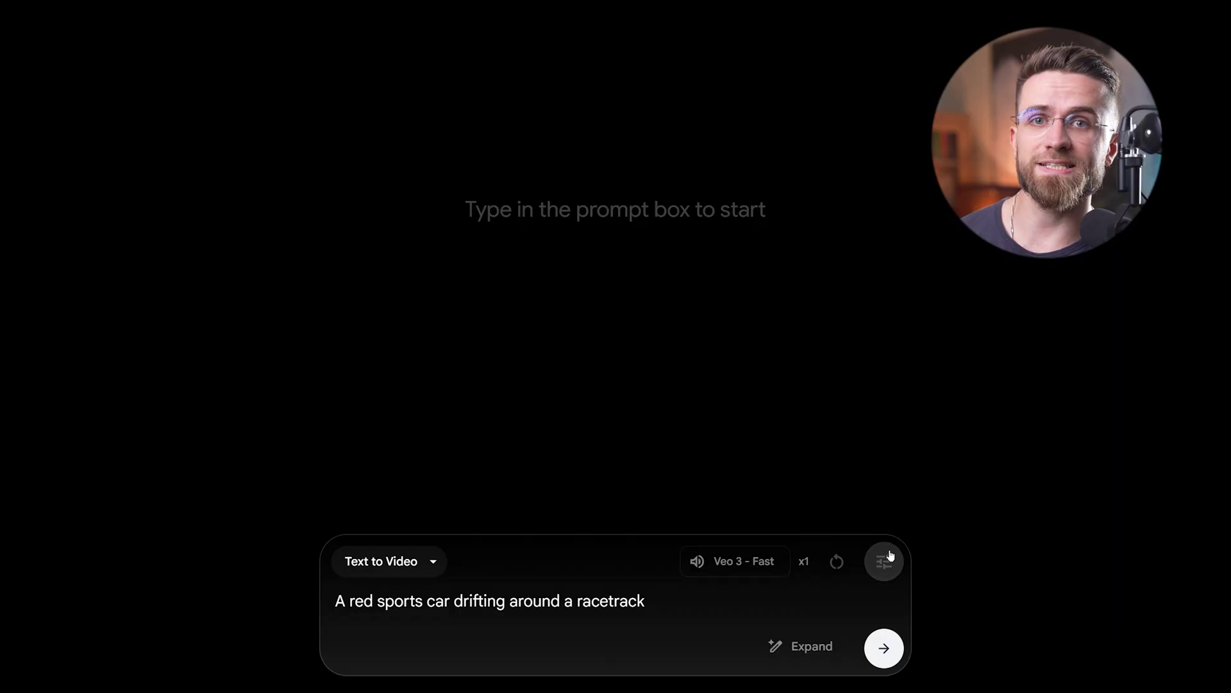
Check the generation settings, then submit the red sports car racetrack prompt in Google Flow.
left_click(757, 560)
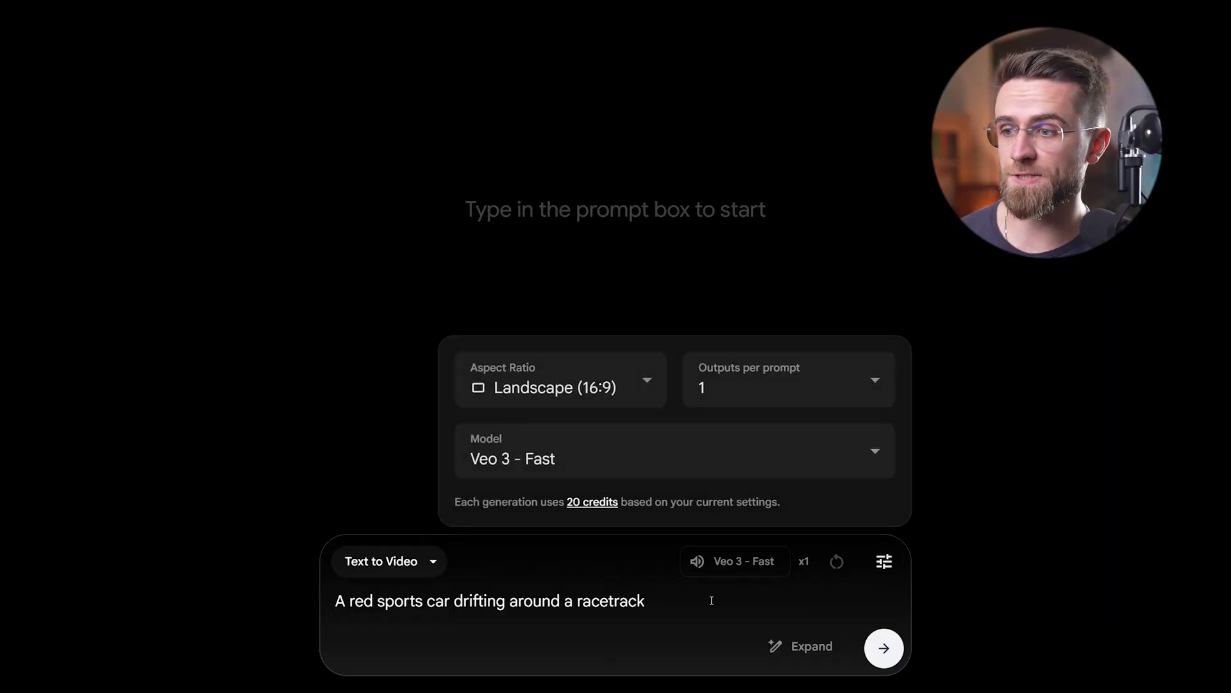
left_click(762, 593)
left_click(884, 647)
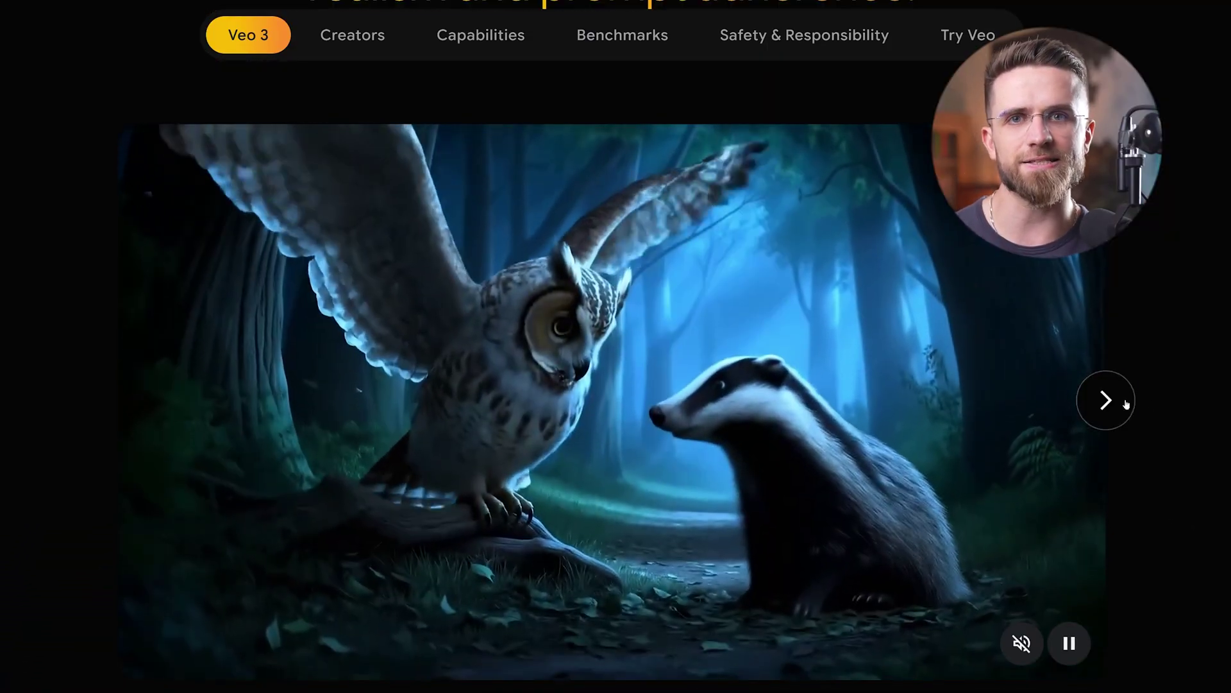
Advance the example video carousel on the Veo page.
left_click(1103, 401)
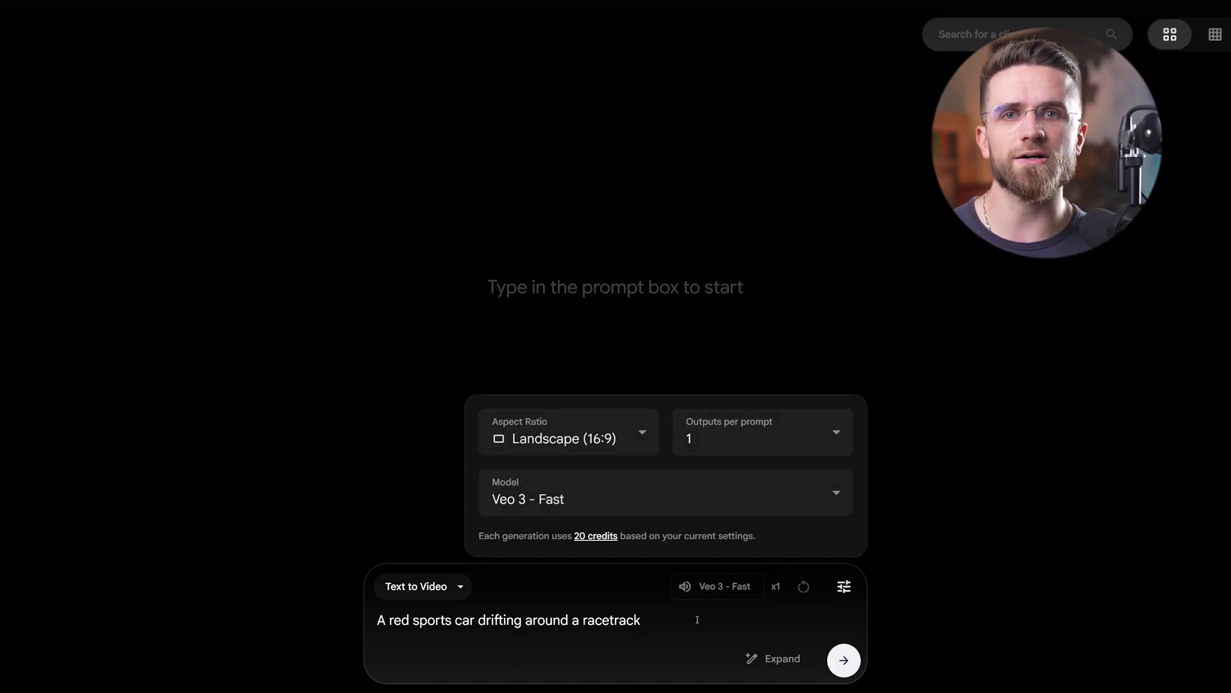
Generate the red sports car drifting video, then pause it after playback.
left_click(843, 660)
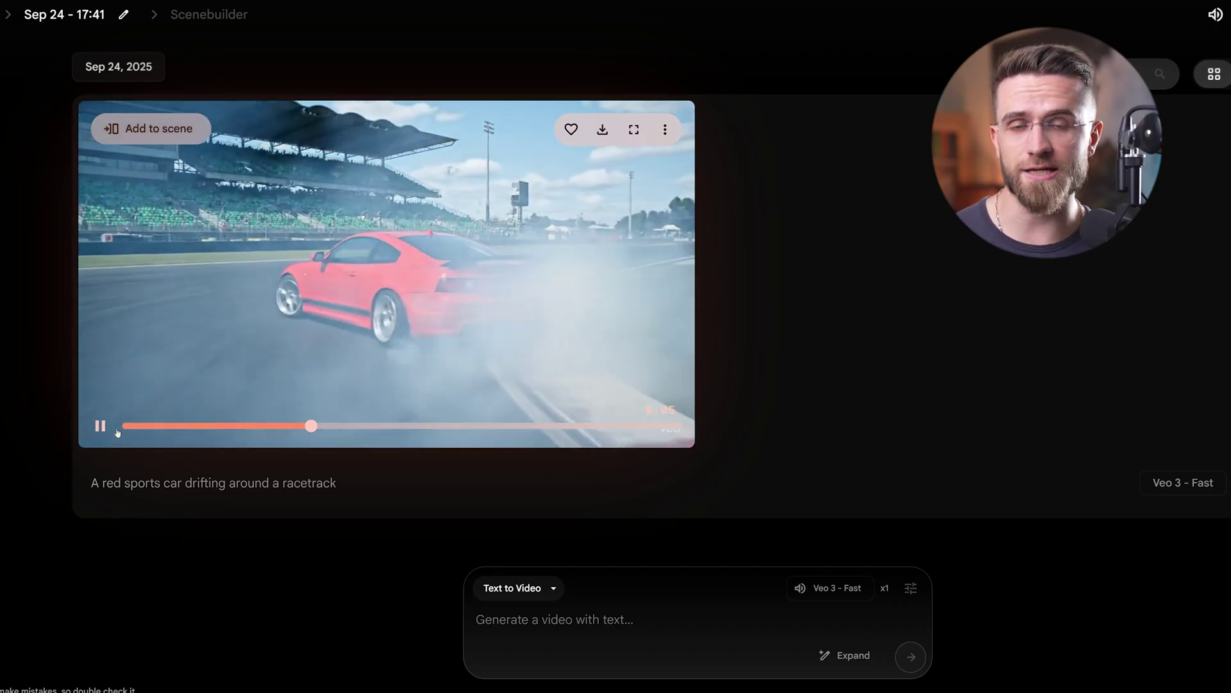
left_click(602, 129)
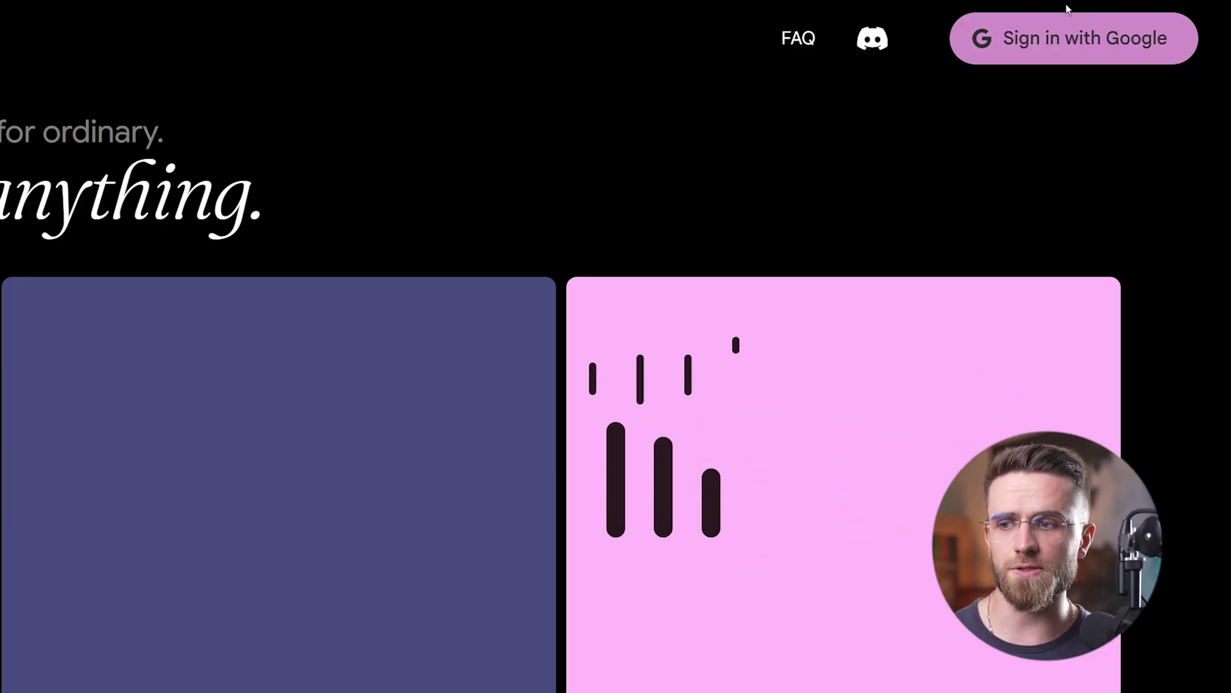
Sign in with Google and keep the Veo 3 - Fast model with Landscape (16:9) aspect ratio.
left_click(1011, 36)
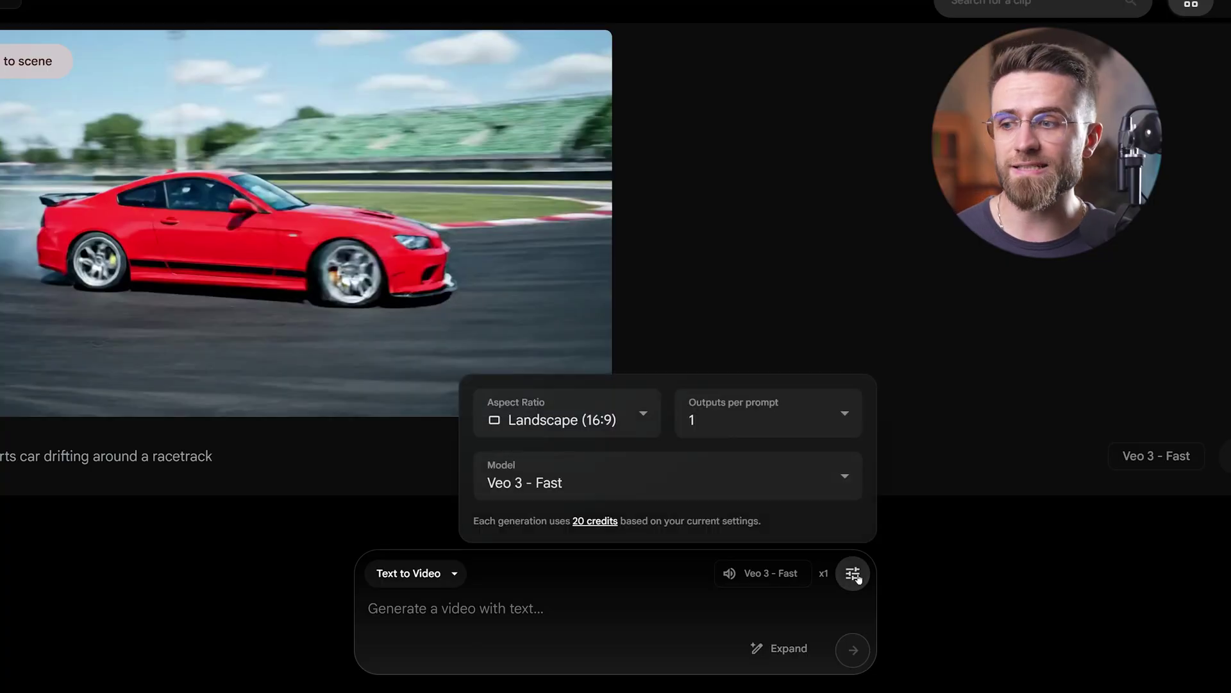
left_click(698, 489)
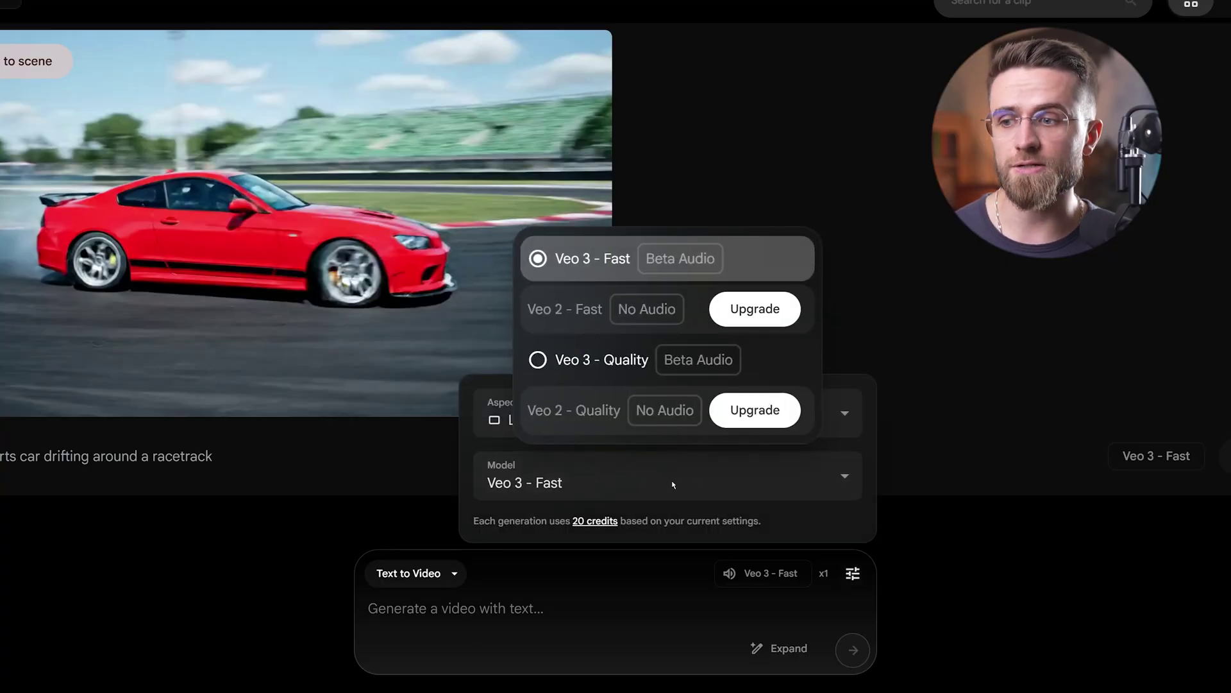
left_click(670, 484)
left_click(623, 422)
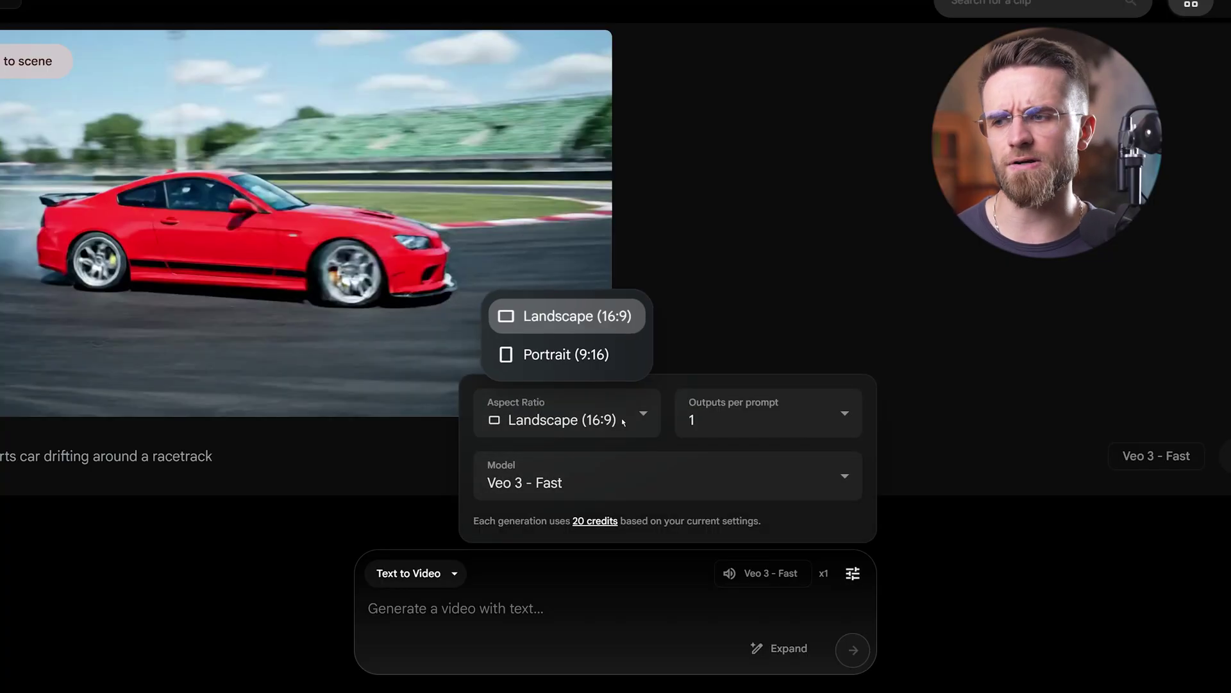
left_click(608, 421)
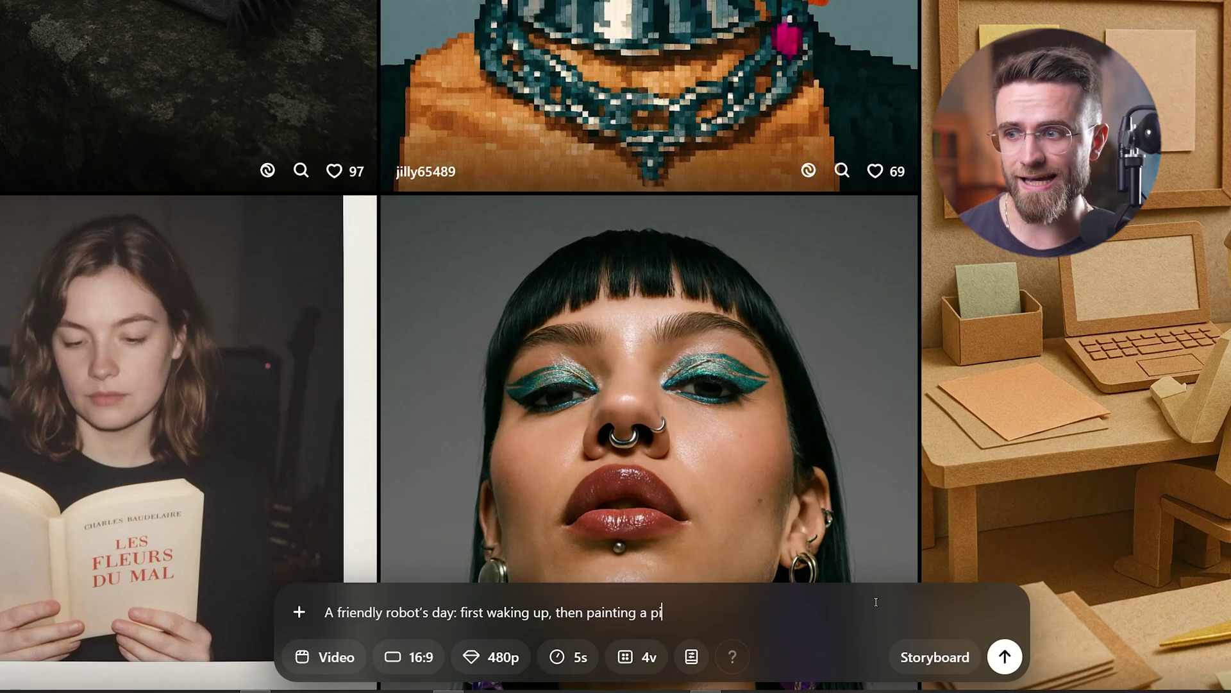
Submit the friendly robot's day prompt (waking up, then painting a picture) in Sora.
key("Return")
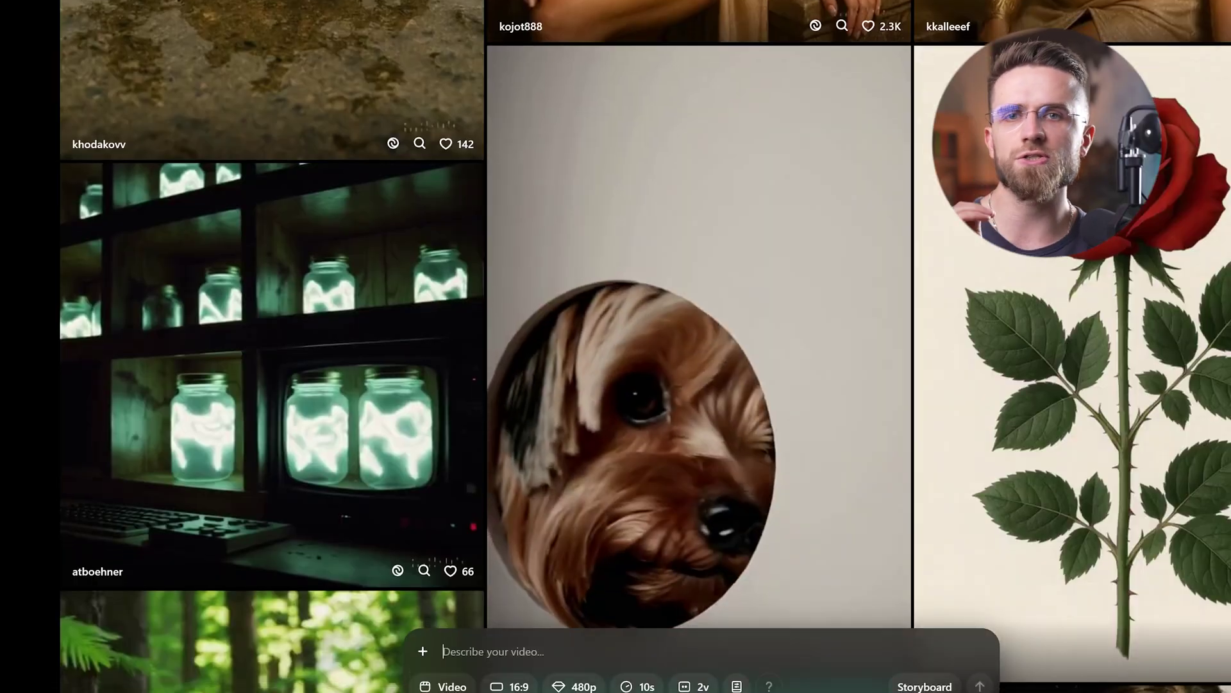
Find Haunted Mansion Shadows and submit a Strong remix adding scary pictures to the walls.
scroll(645, 347, "down", 3)
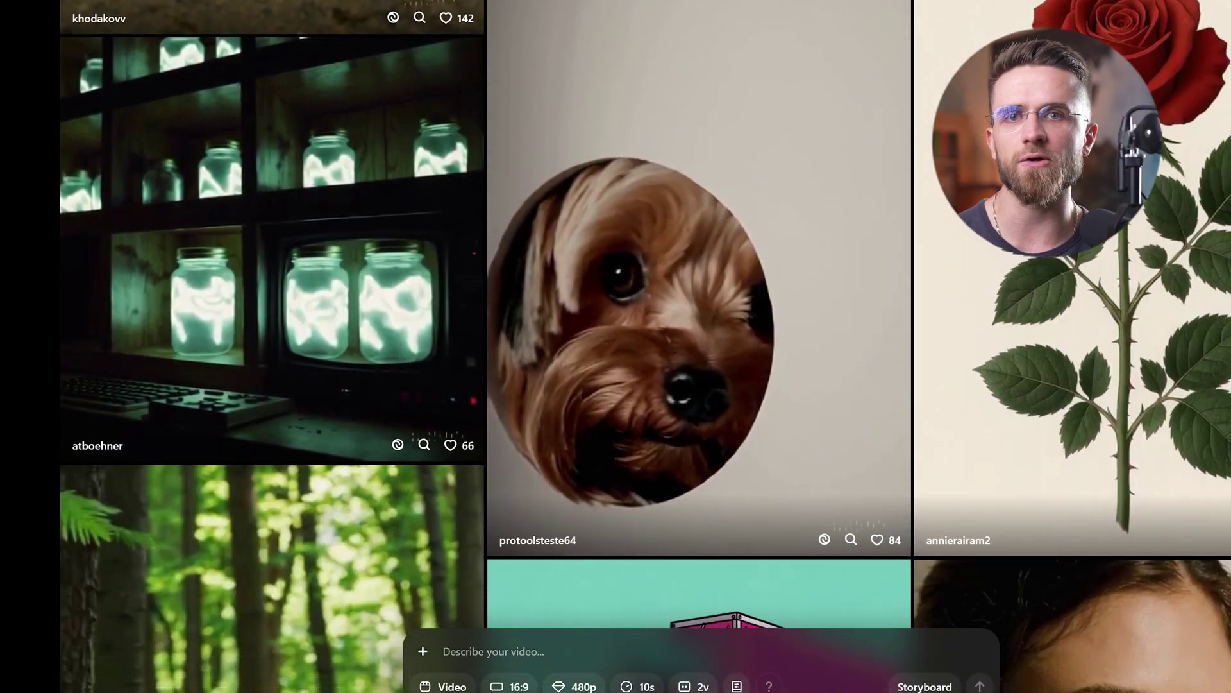
scroll(645, 347, "down", 3)
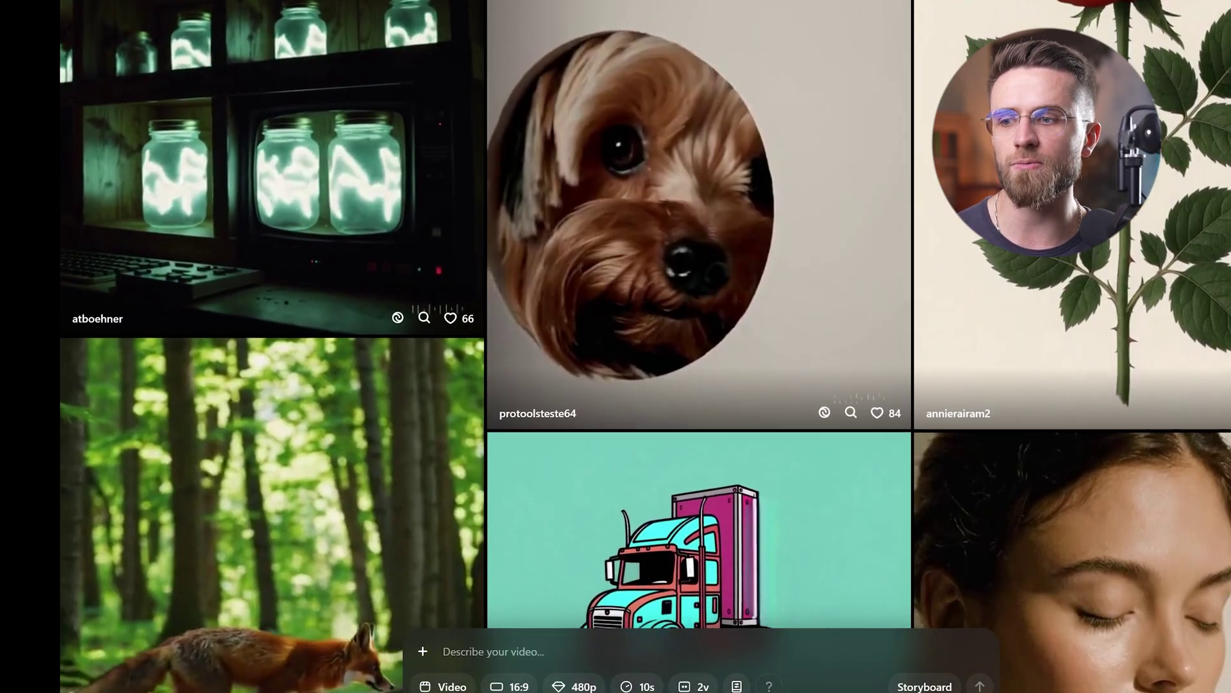
scroll(645, 346, "down", 1)
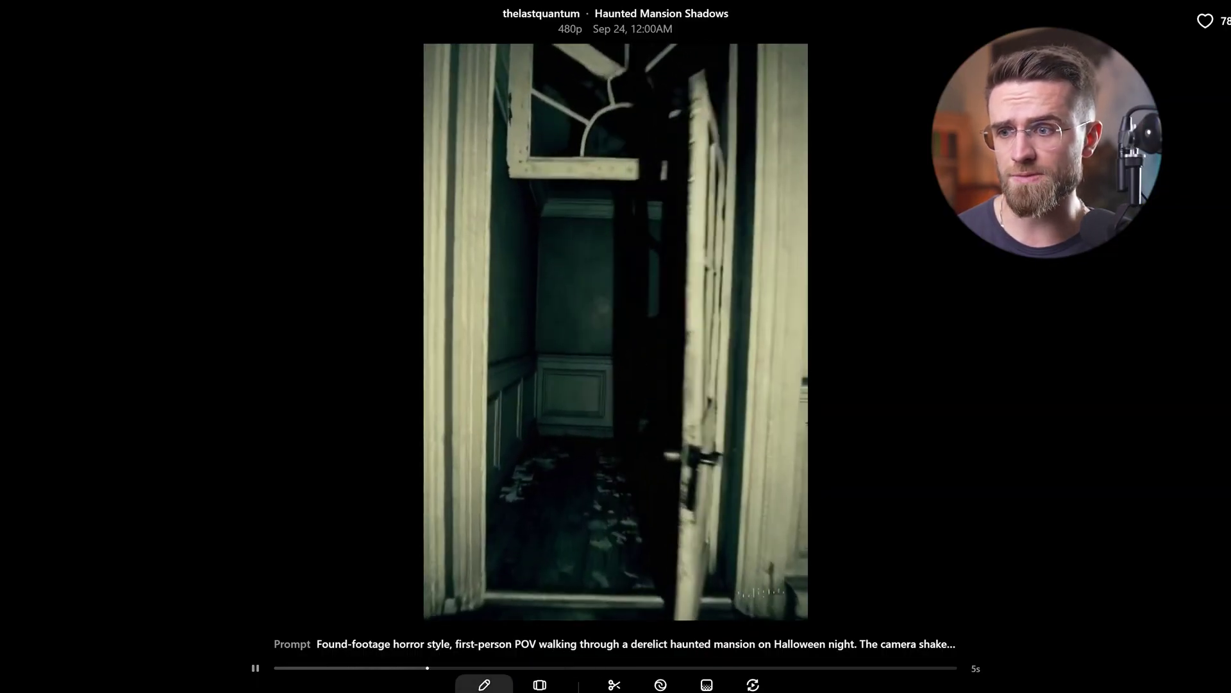
left_click(485, 685)
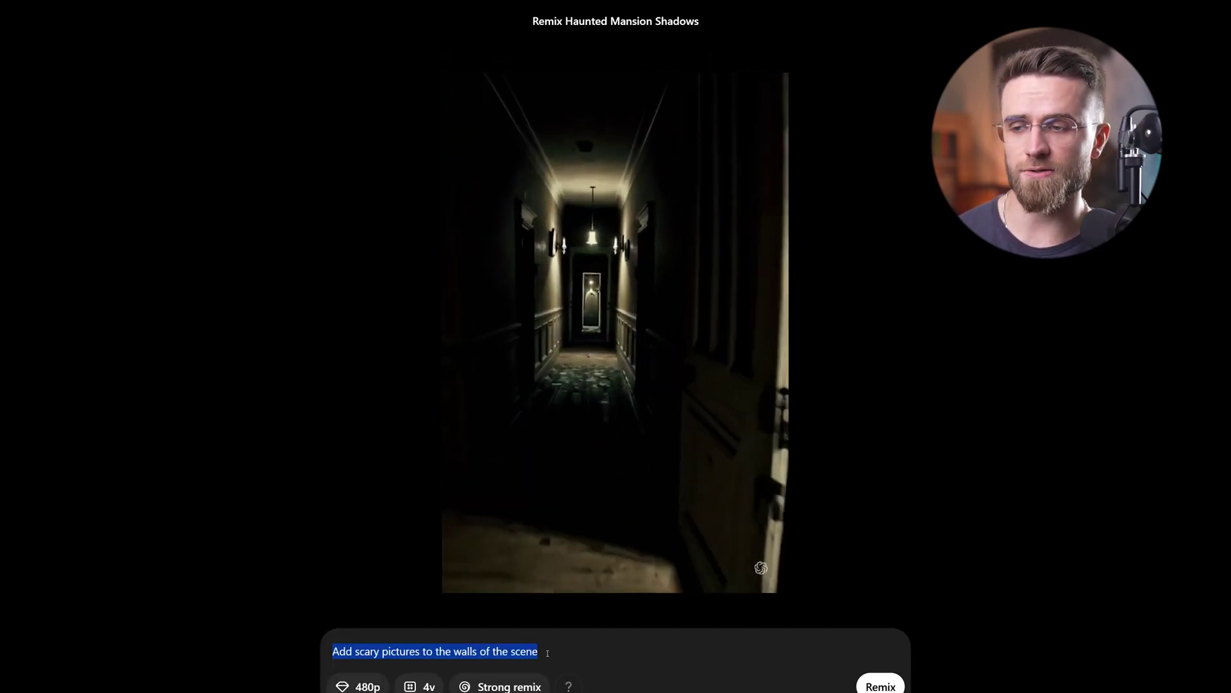
left_click(881, 685)
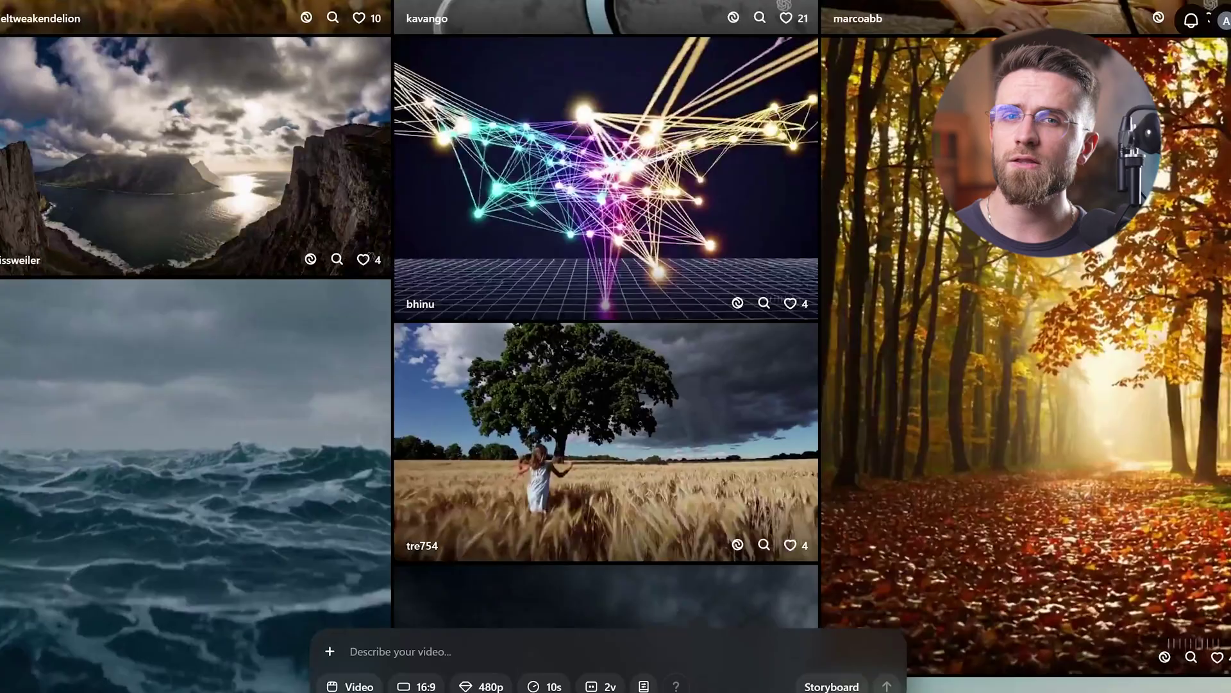
Scroll down through Sora's Explore feed.
scroll(615, 320, "down", 3)
scroll(616, 321, "down", 3)
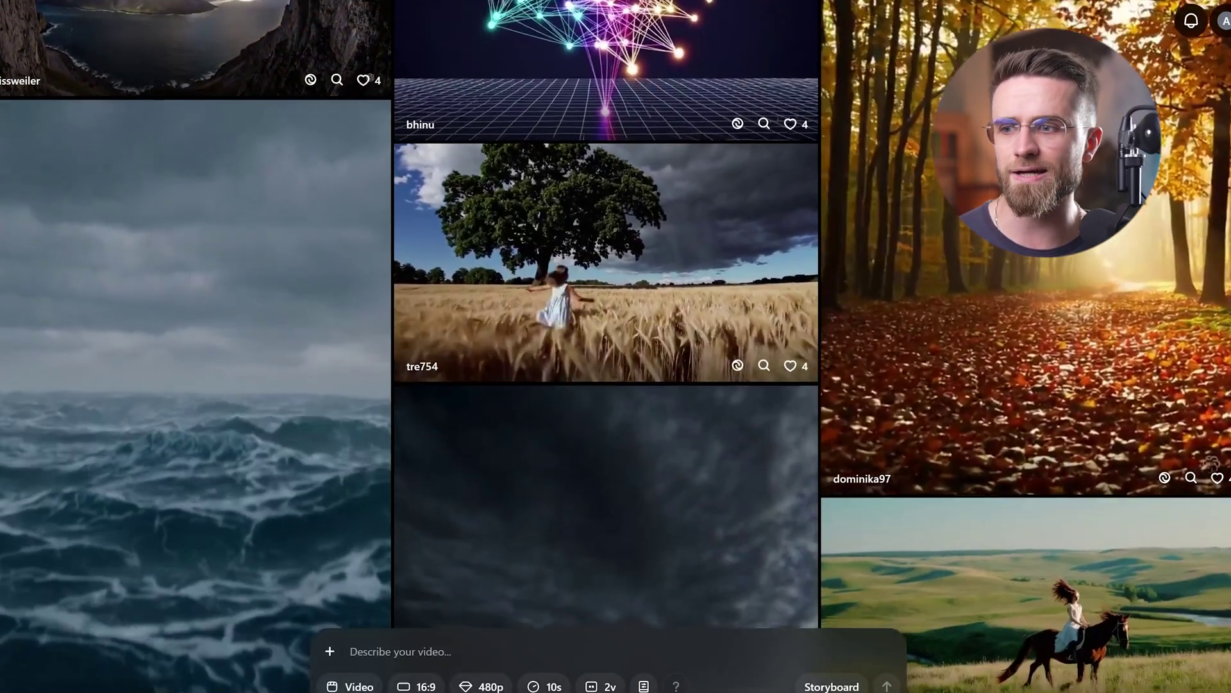
scroll(615, 321, "down", 2)
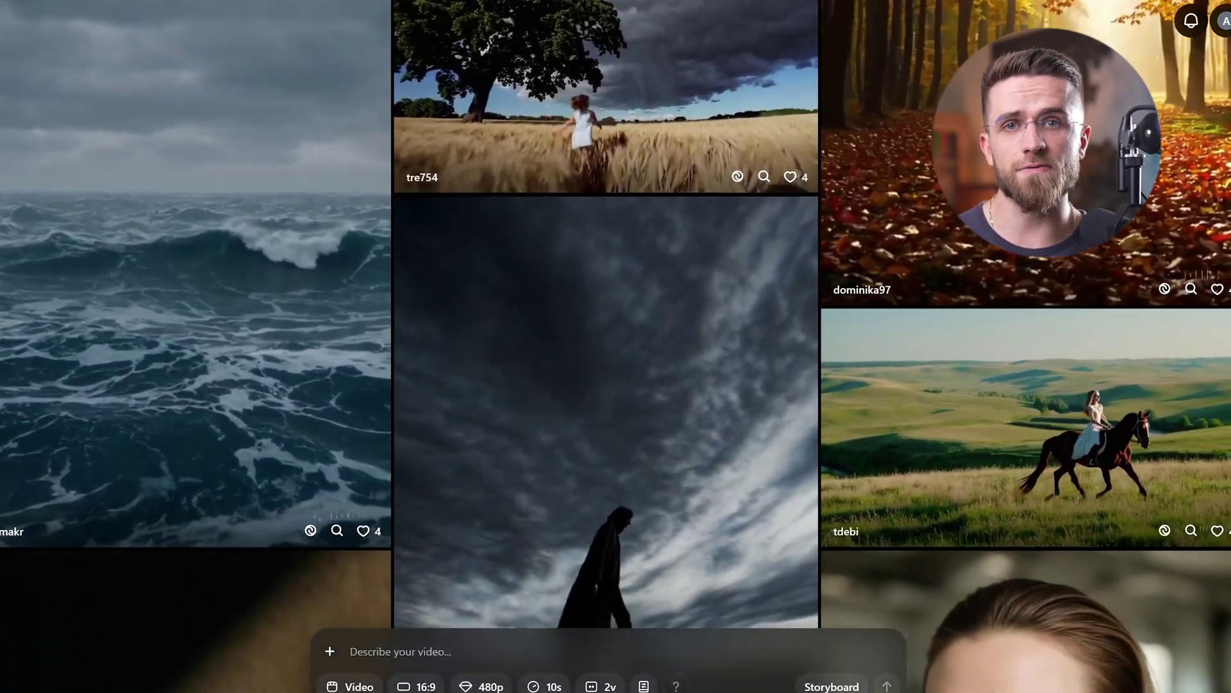
scroll(616, 321, "down", 3)
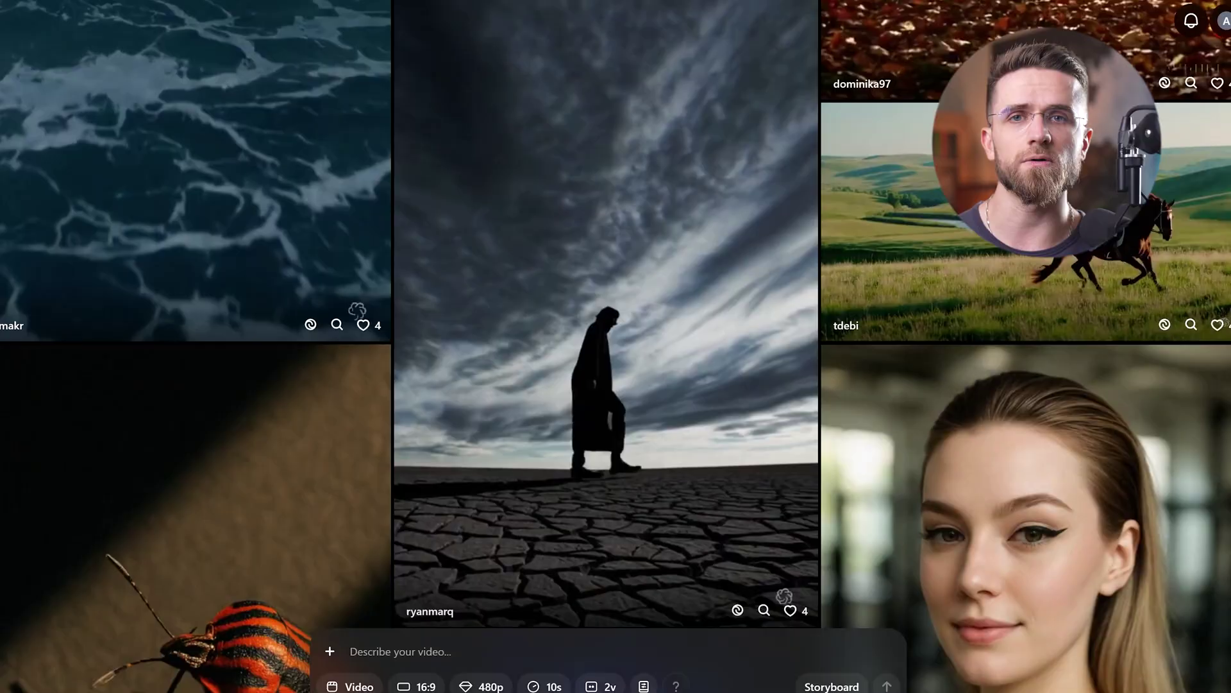
scroll(615, 321, "down", 2)
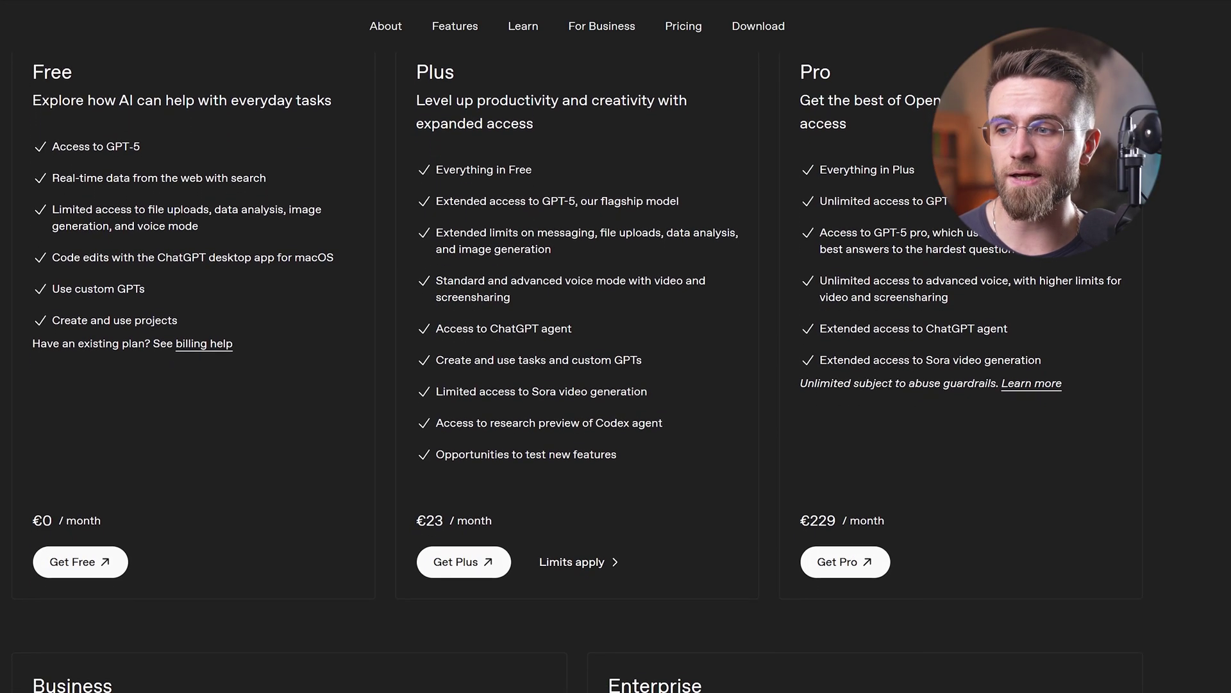
scroll(578, 346, "down", 2)
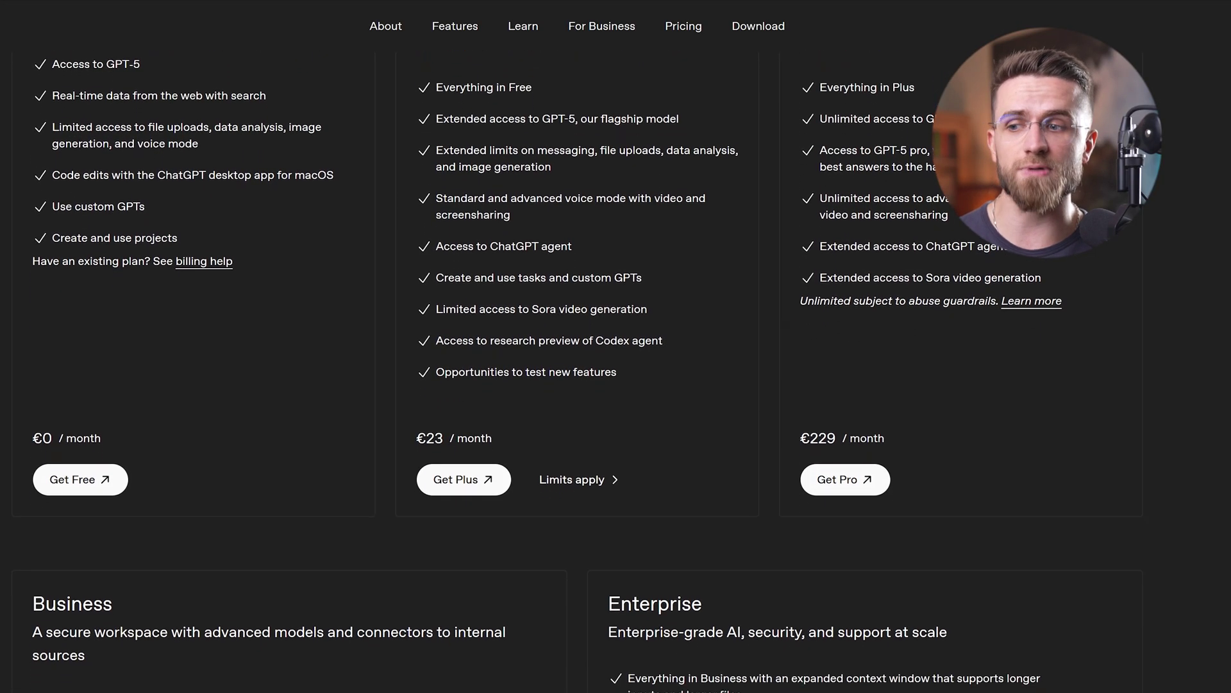
scroll(578, 346, "down", 2)
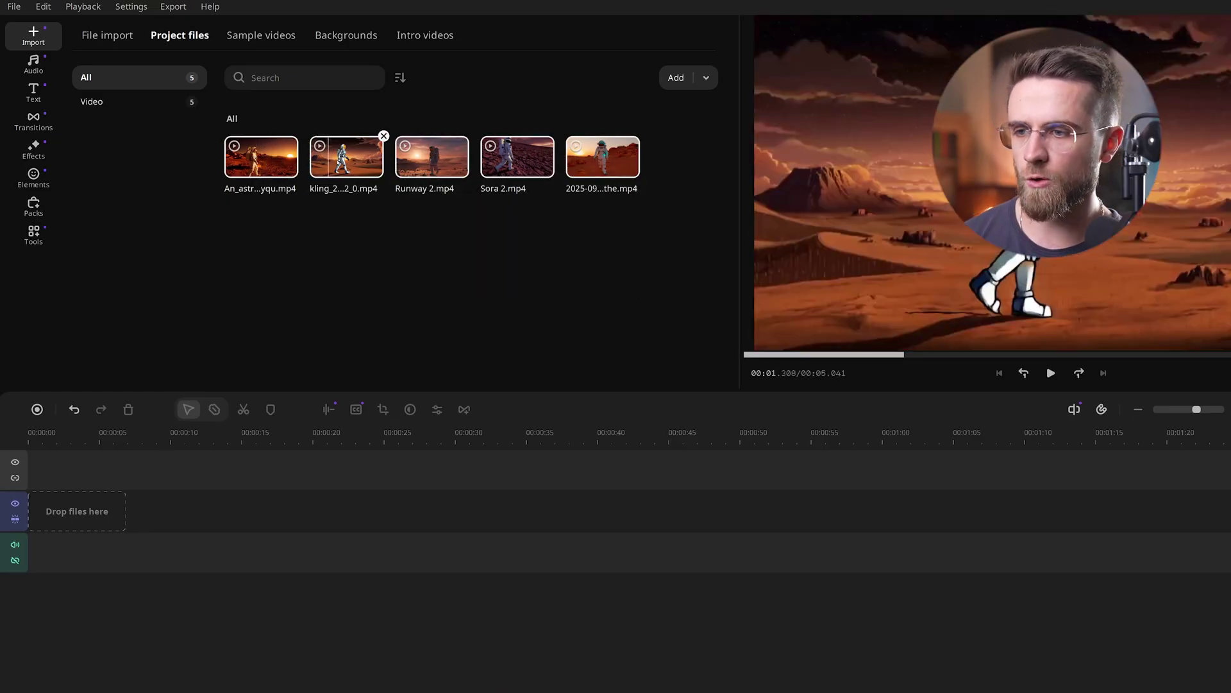
Add the five Mars clips to the timeline and trim away the start of Sora 2.mp4.
left_click_drag(470, 135, 160, 510)
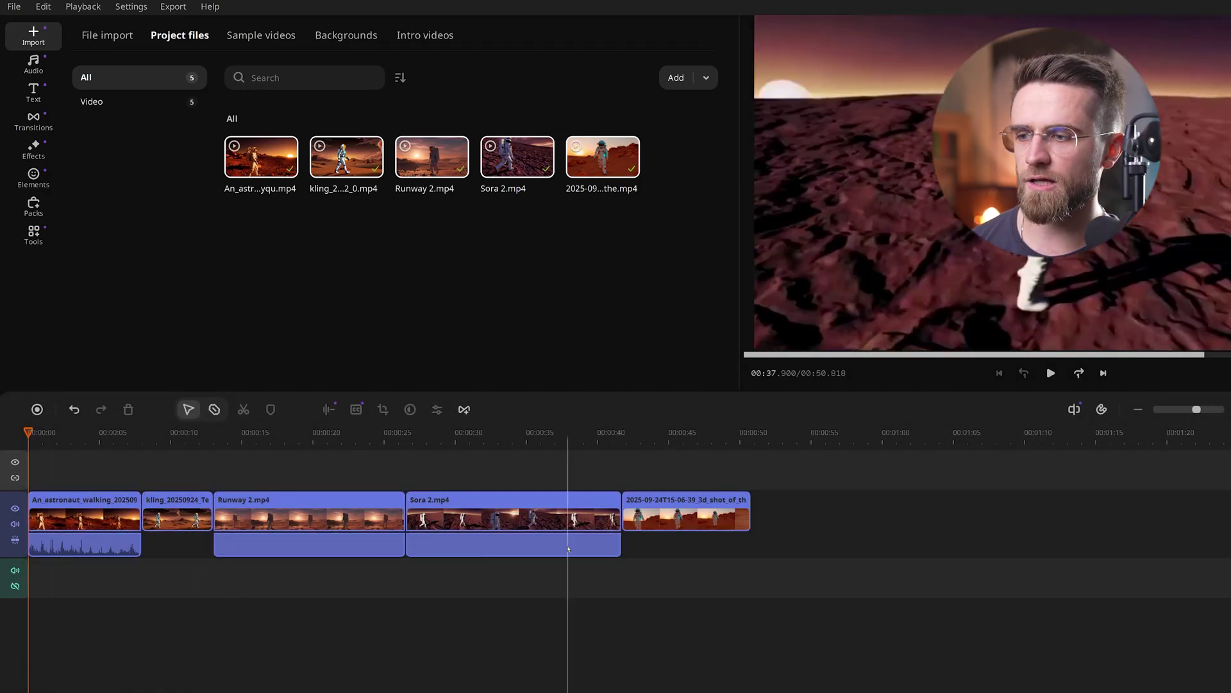
left_click(293, 517)
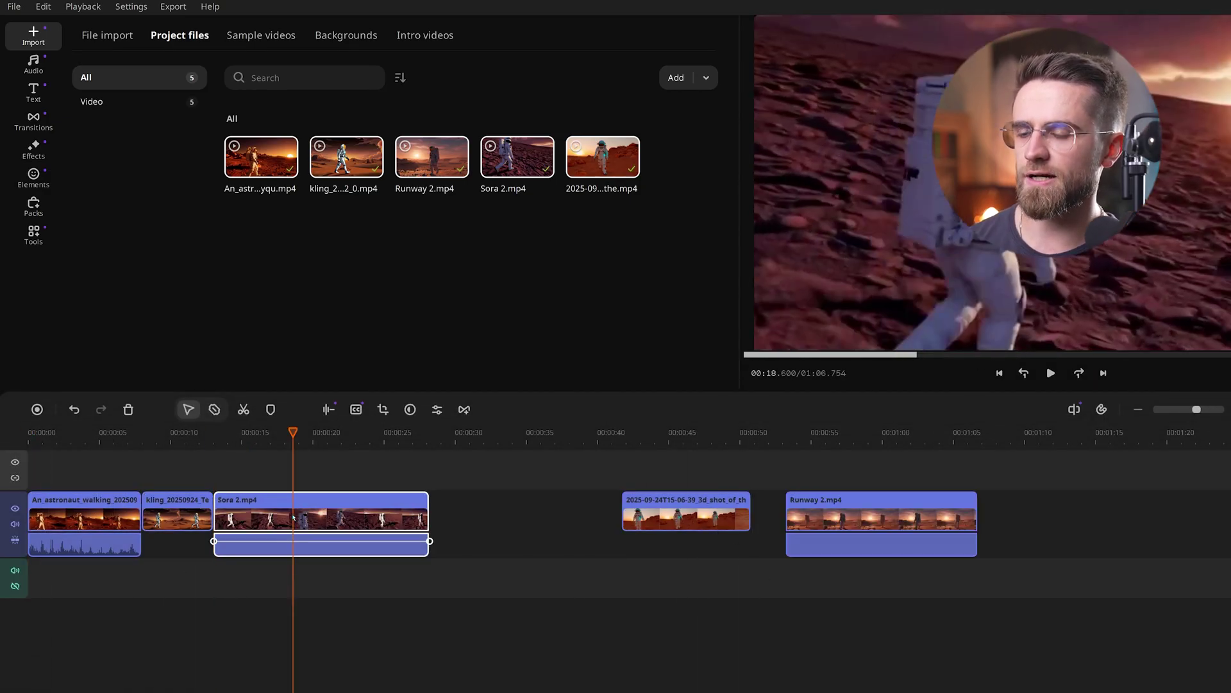
left_click_drag(216, 517, 297, 517)
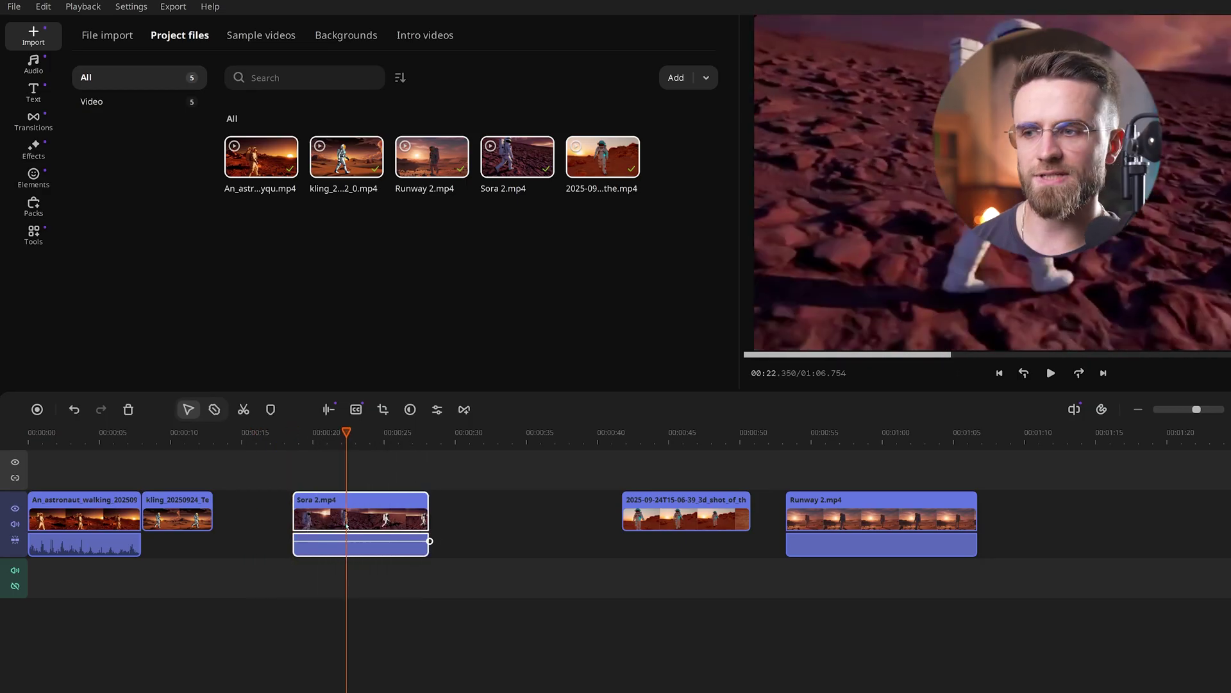
left_click(390, 516)
key("Delete")
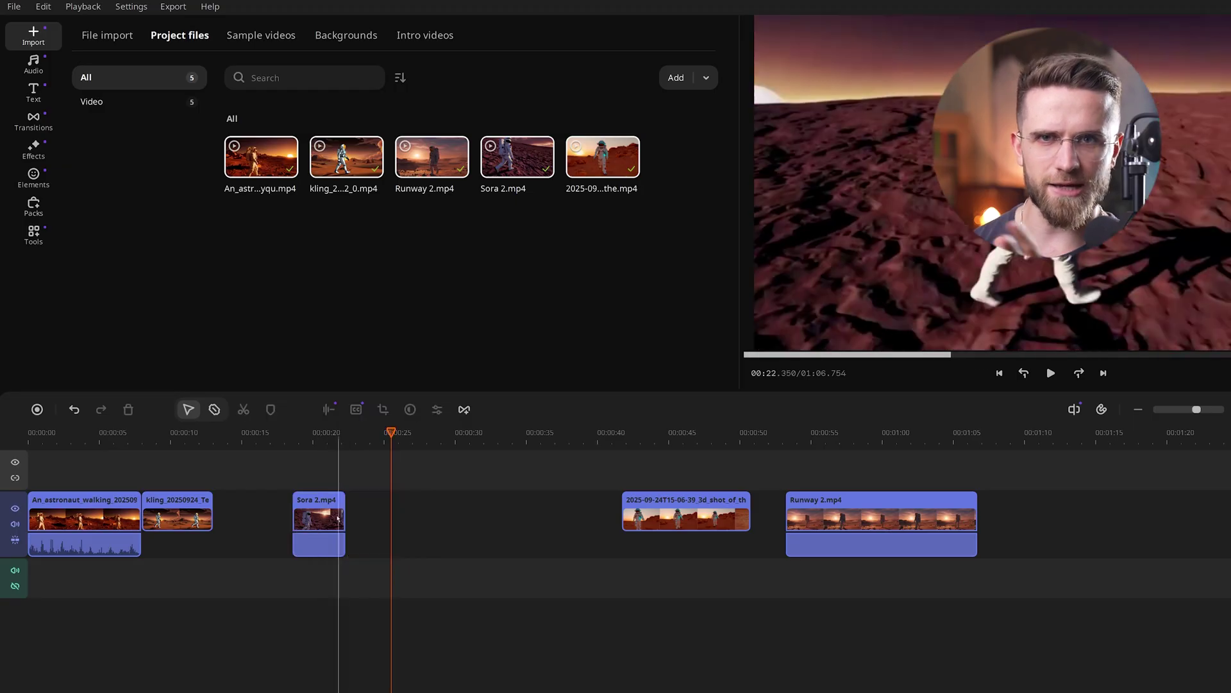
Close the gaps so Sora 2.mp4, the 3D-shot clip and Runway 2.mp4 sit back-to-back.
left_click_drag(340, 521, 261, 521)
left_click_drag(632, 513, 278, 513)
left_click_drag(867, 521, 478, 521)
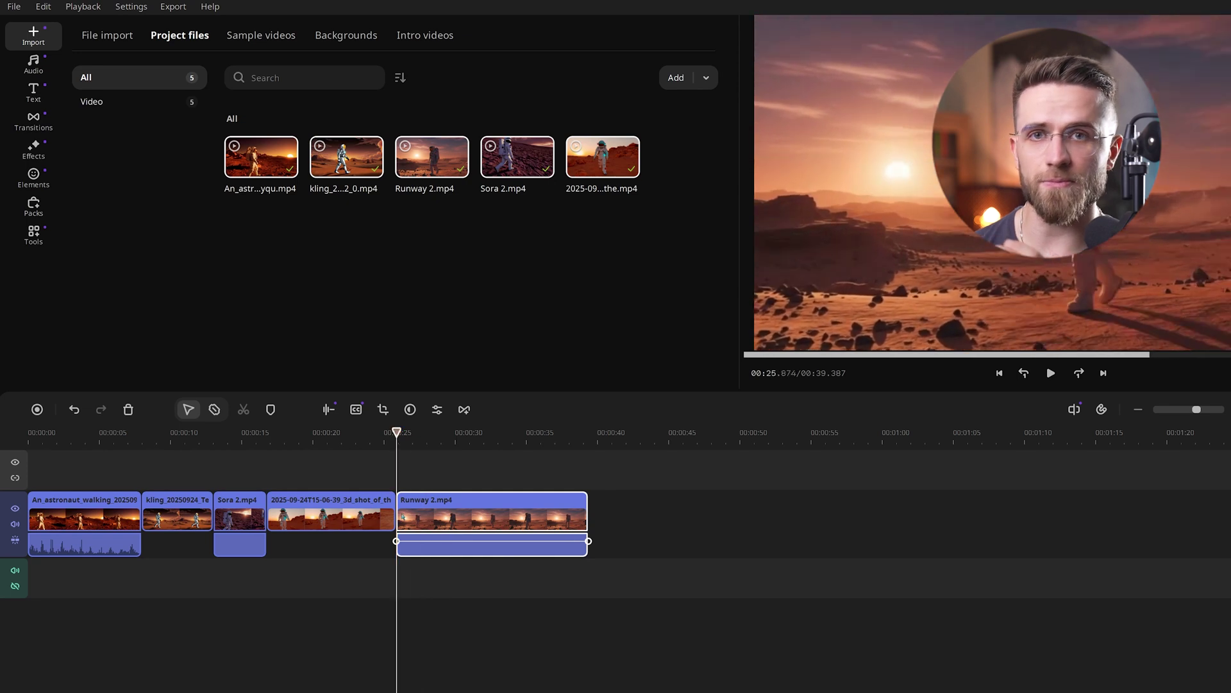
Split Runway 2.mp4 at 00:30 and delete its tail.
left_click(467, 518)
left_click(551, 518)
key("Delete")
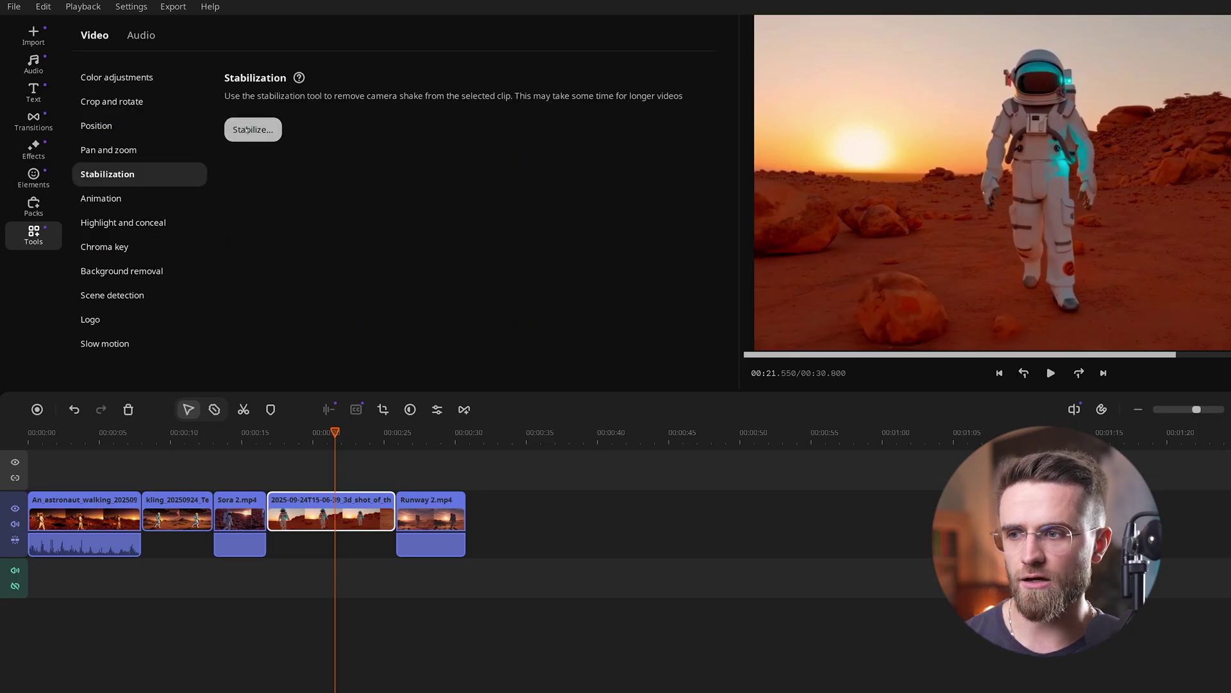
Open the Video stabilization settings for the 3D-shot clip.
left_click(247, 129)
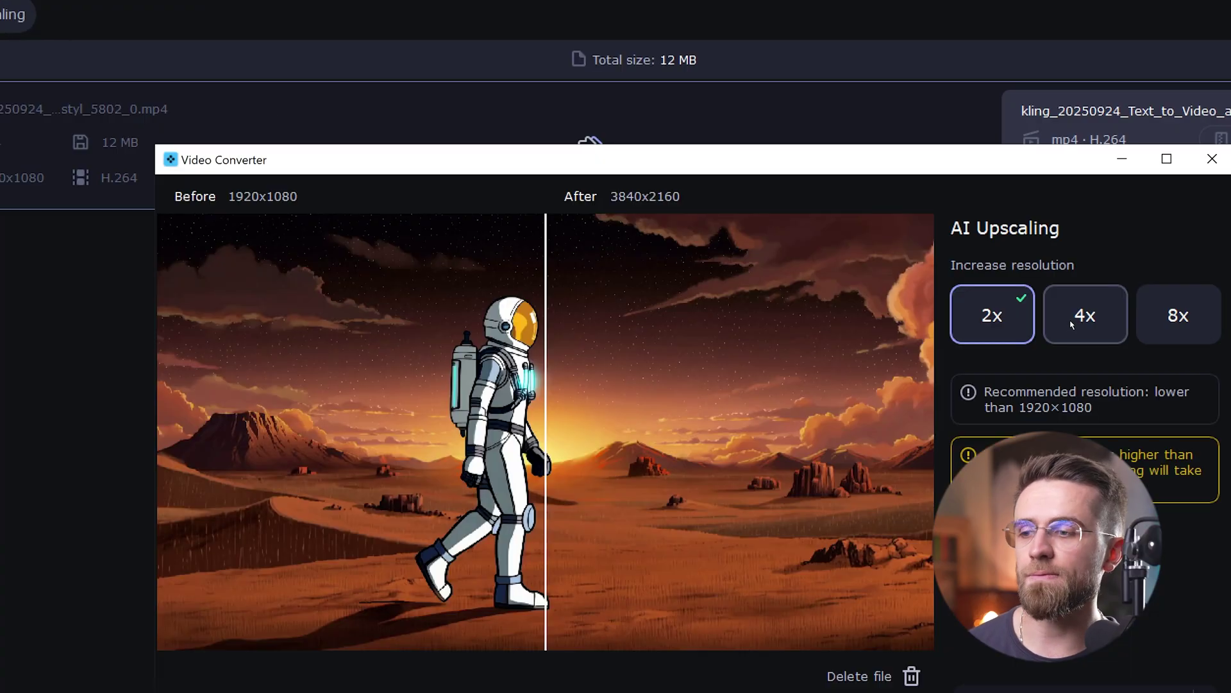
Set AI Upscaling on the kling clip to 2x (3840x2160) after trying 4x.
left_click(1073, 321)
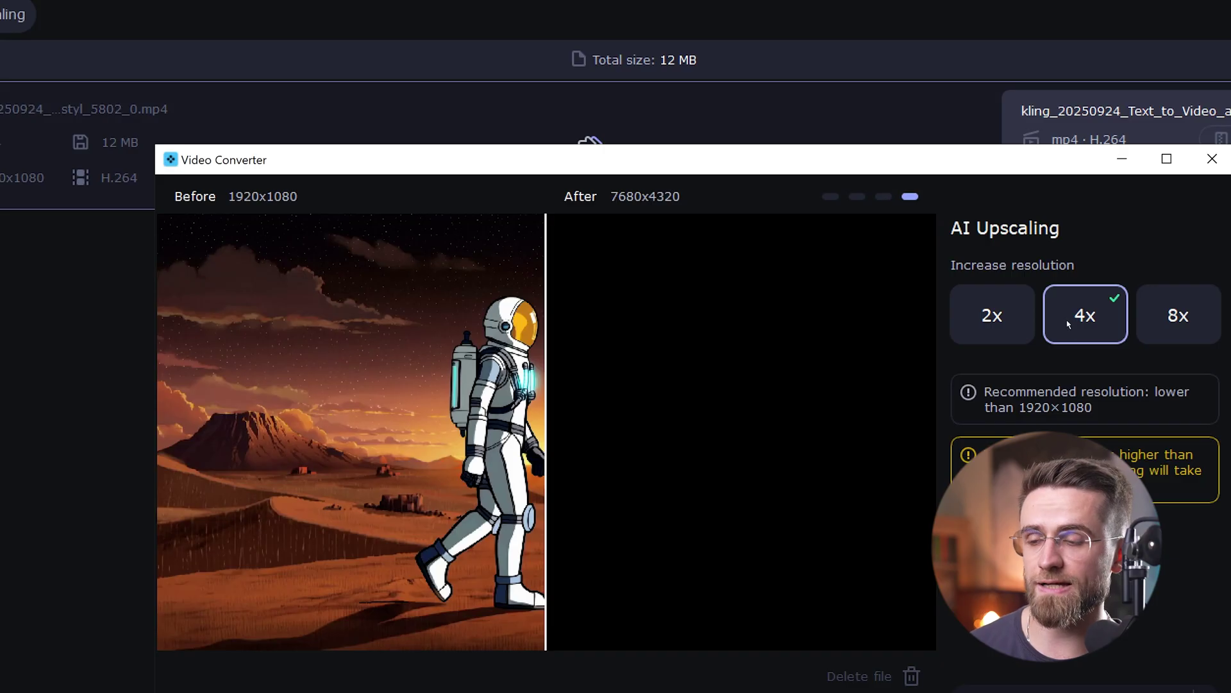
left_click(999, 319)
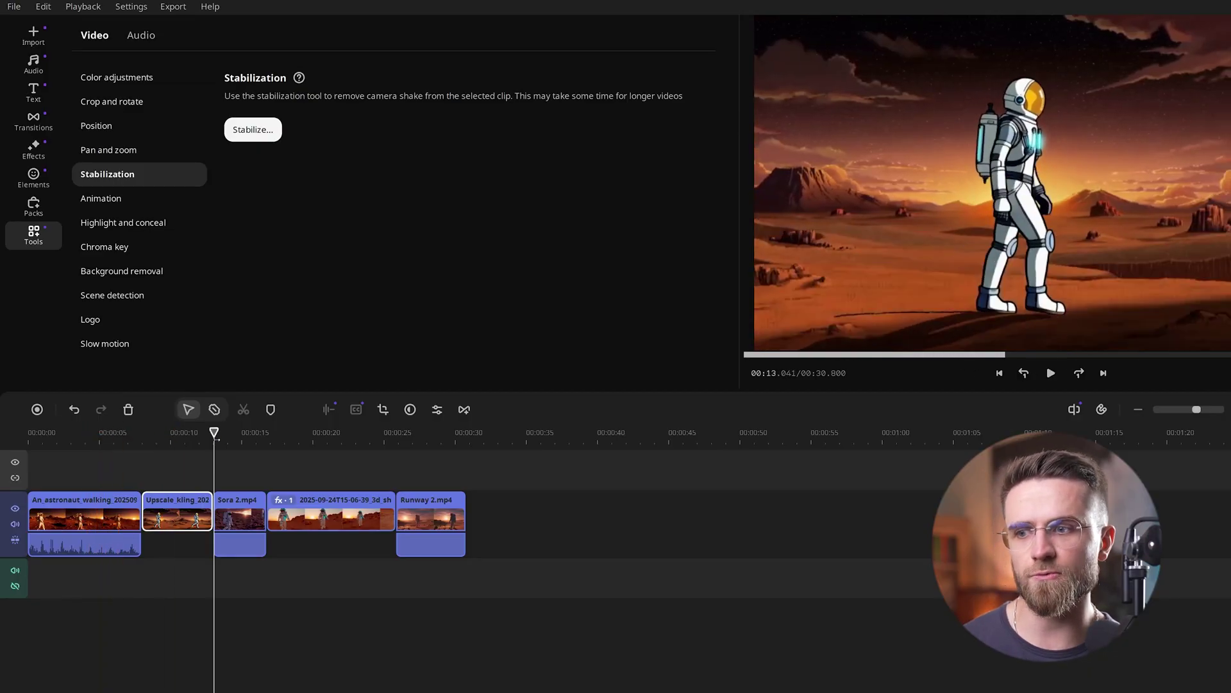
Preview the later clips and select the Runway 2.mp4 clip.
left_click_drag(215, 439, 338, 450)
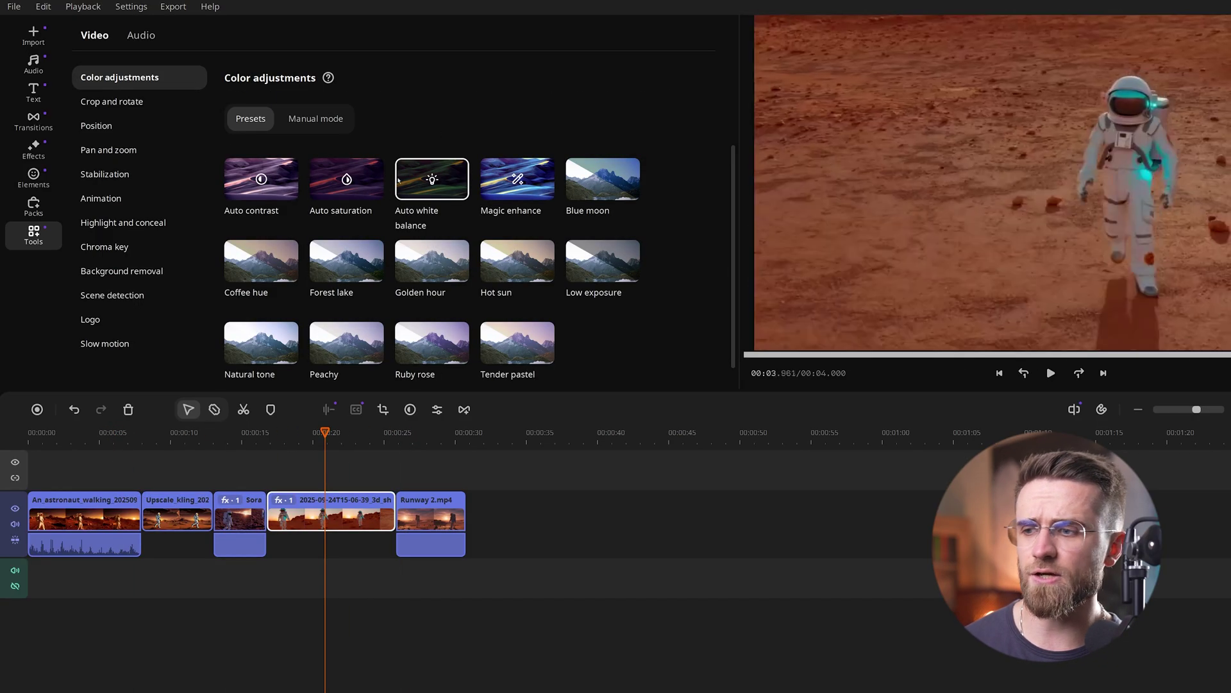
left_click(426, 508)
left_click(426, 508)
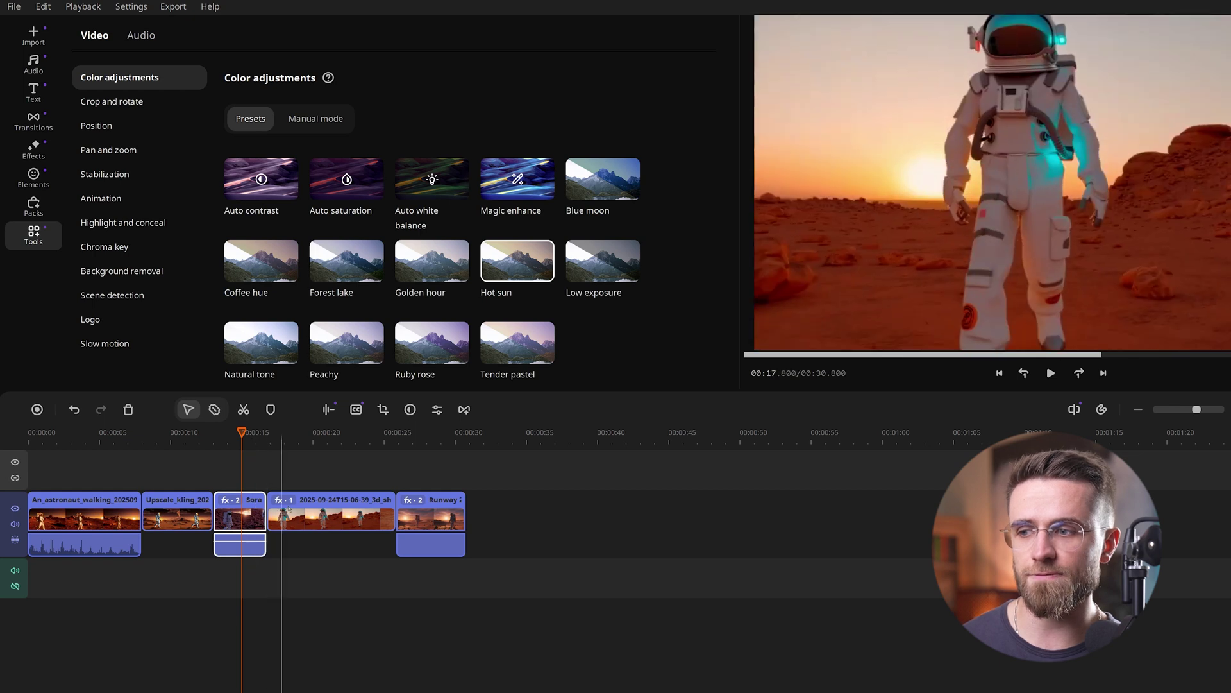
Apply the Hot sun color preset to the 2025-09-24 and upscaled kling clips.
left_click(316, 513)
left_click_drag(523, 259, 360, 513)
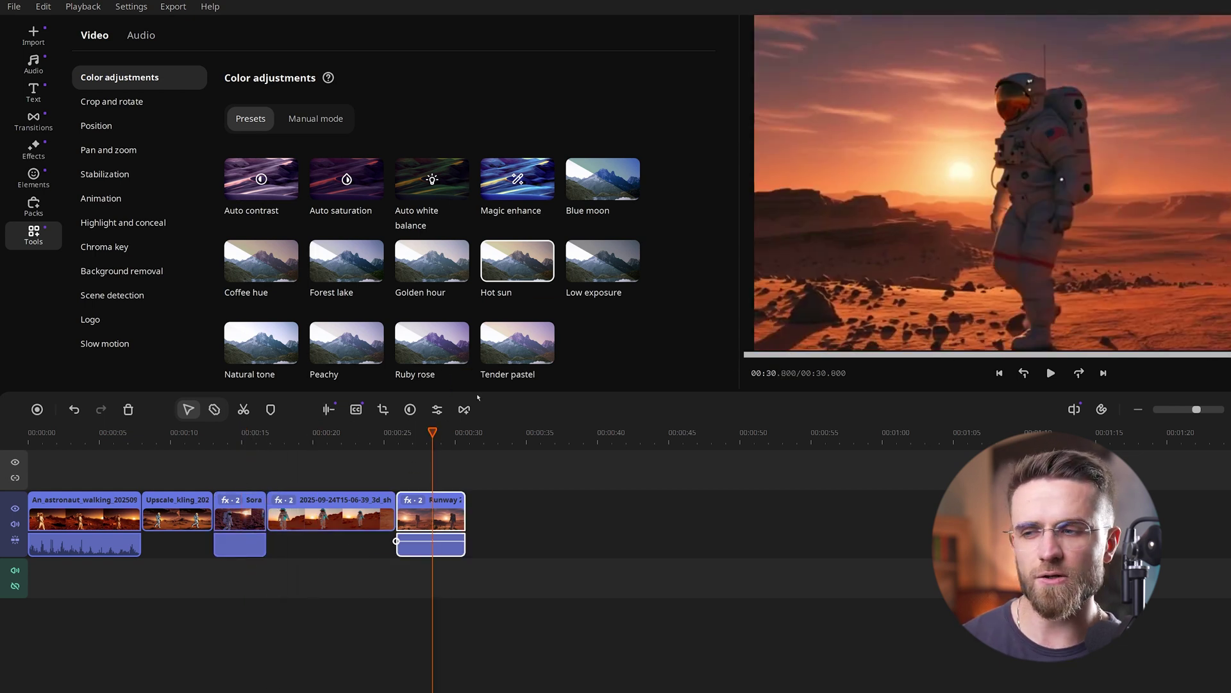
left_click_drag(502, 296, 176, 513)
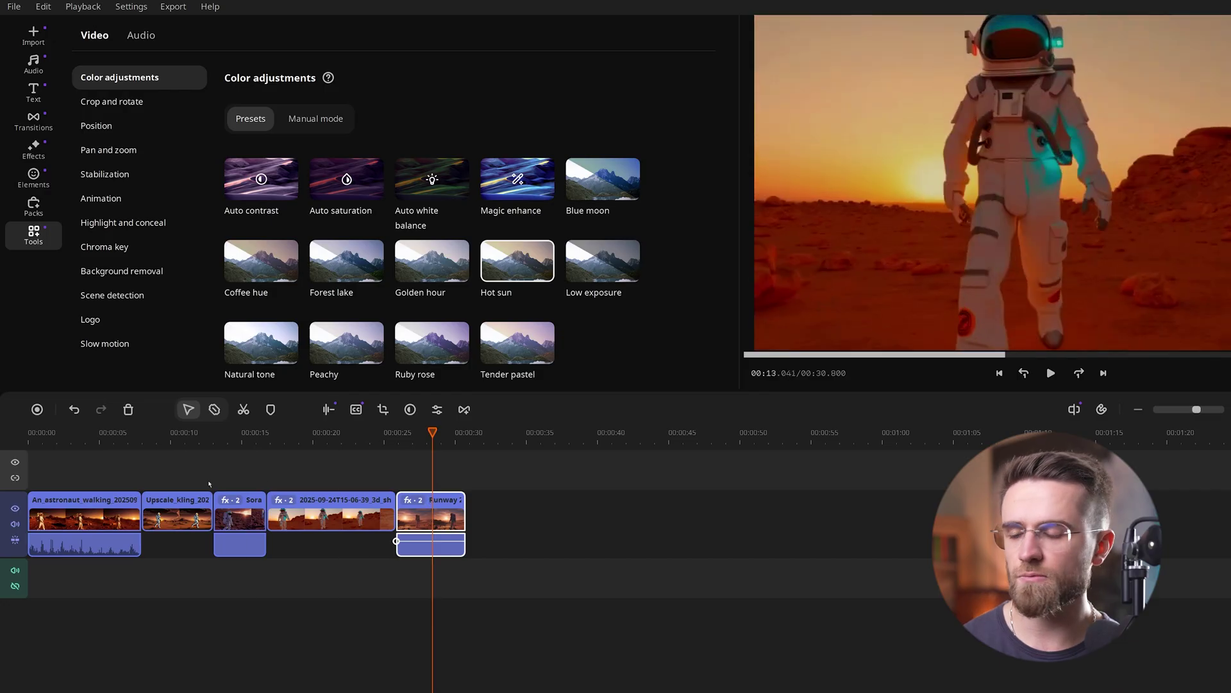
left_click(92, 513)
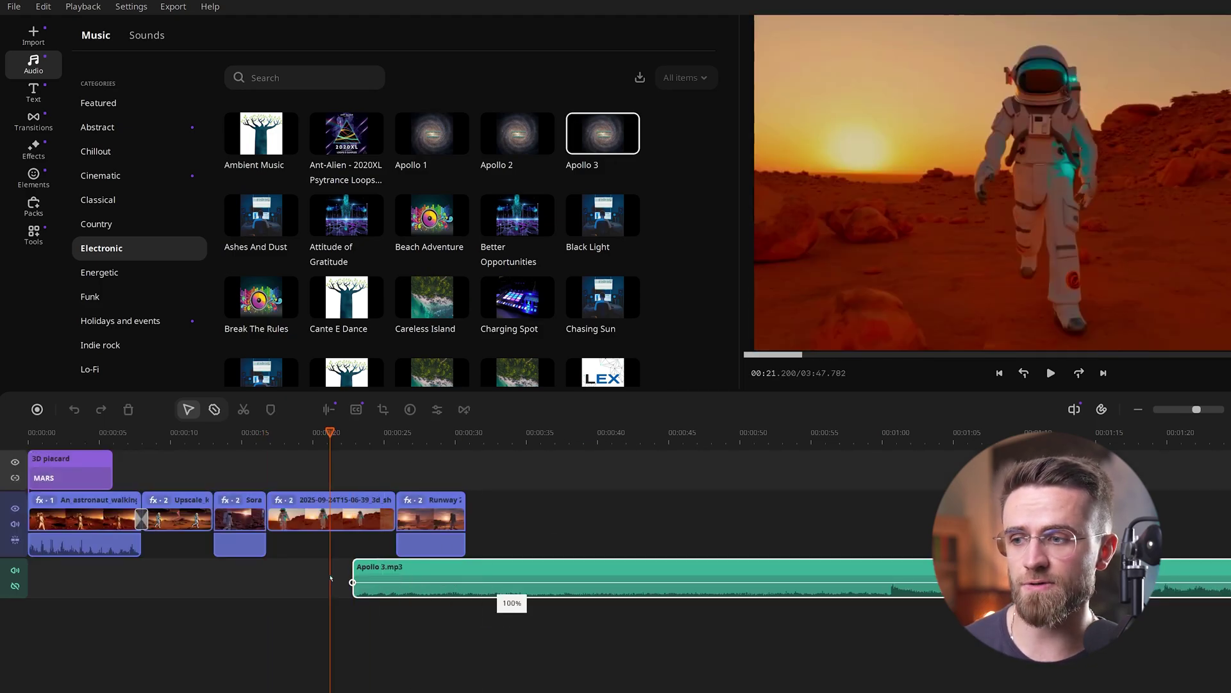
Place Apollo 3.mp3 at 00:00 and cut it to end with the video.
left_click_drag(463, 574, 136, 562)
key("Home")
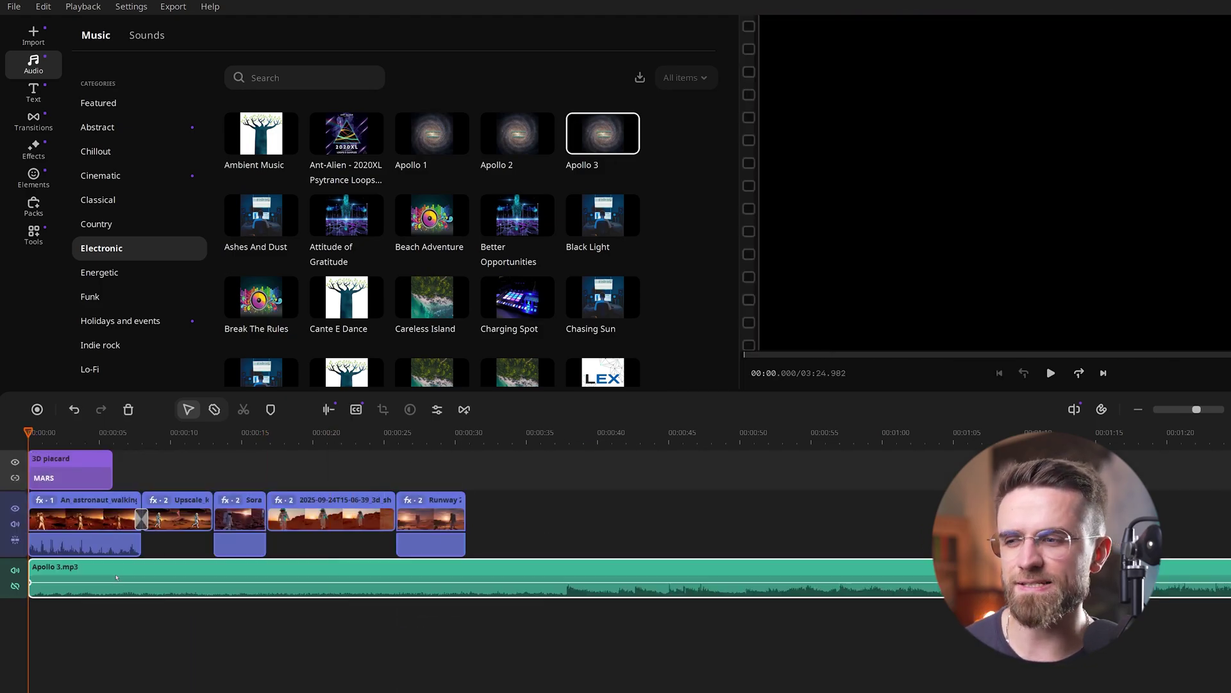
left_click(494, 567)
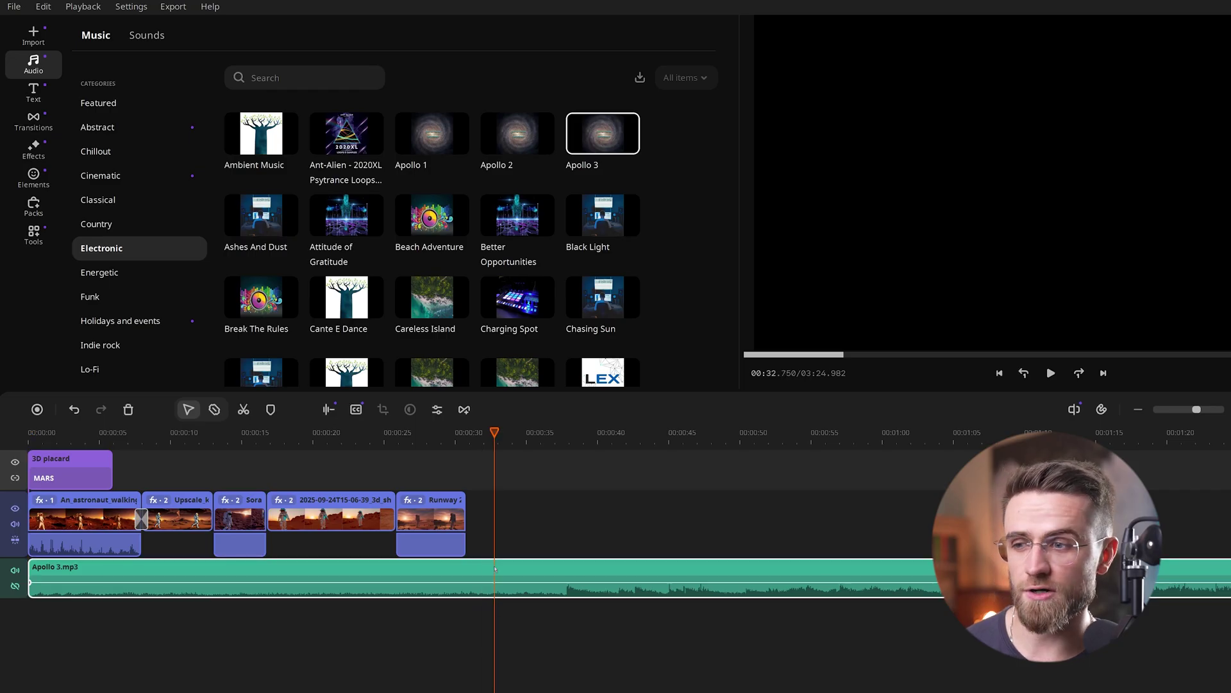
left_click(244, 409)
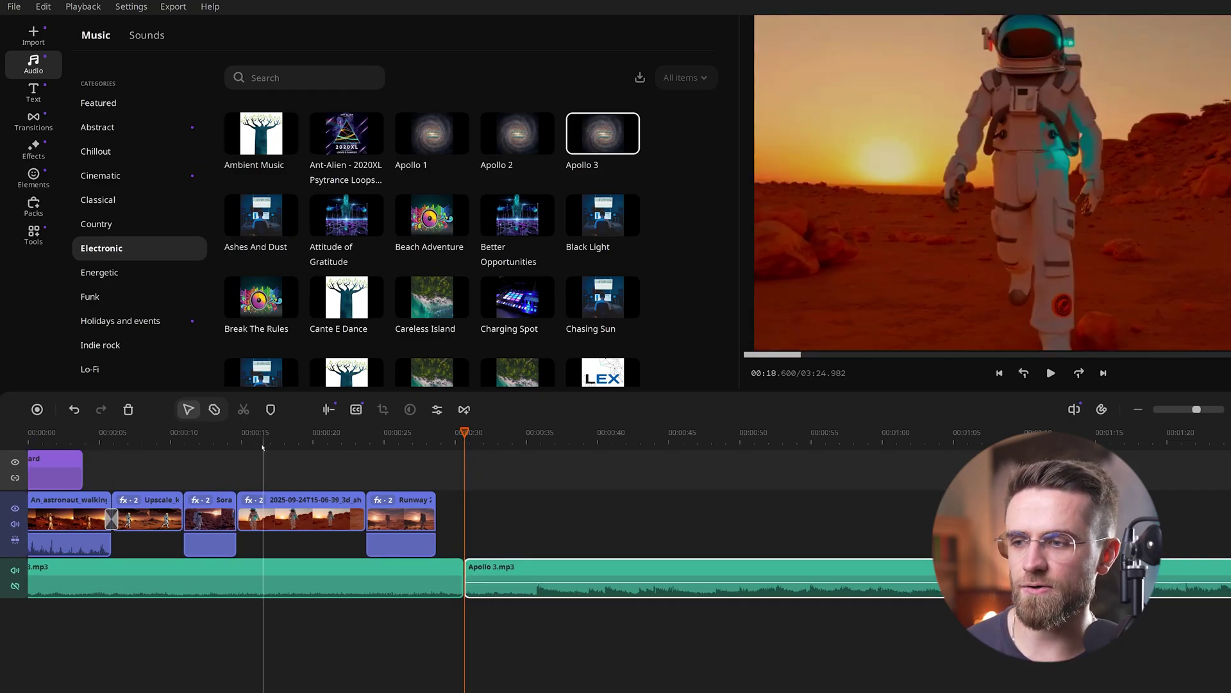
key("b")
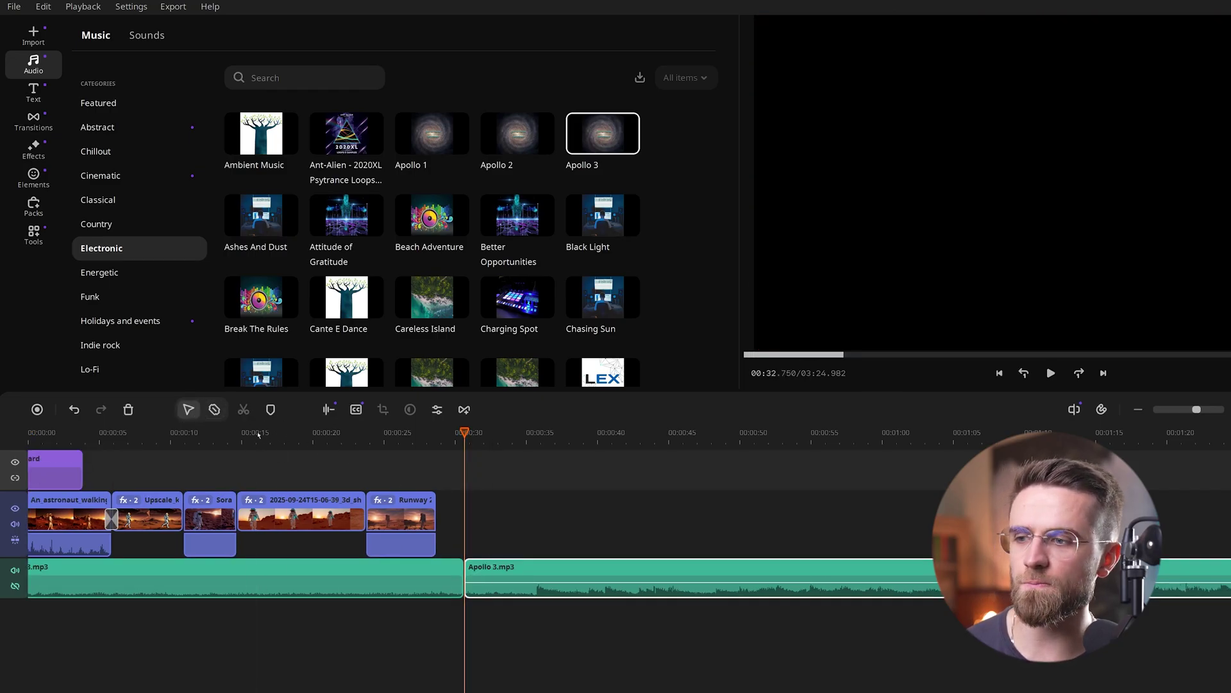
key("Delete")
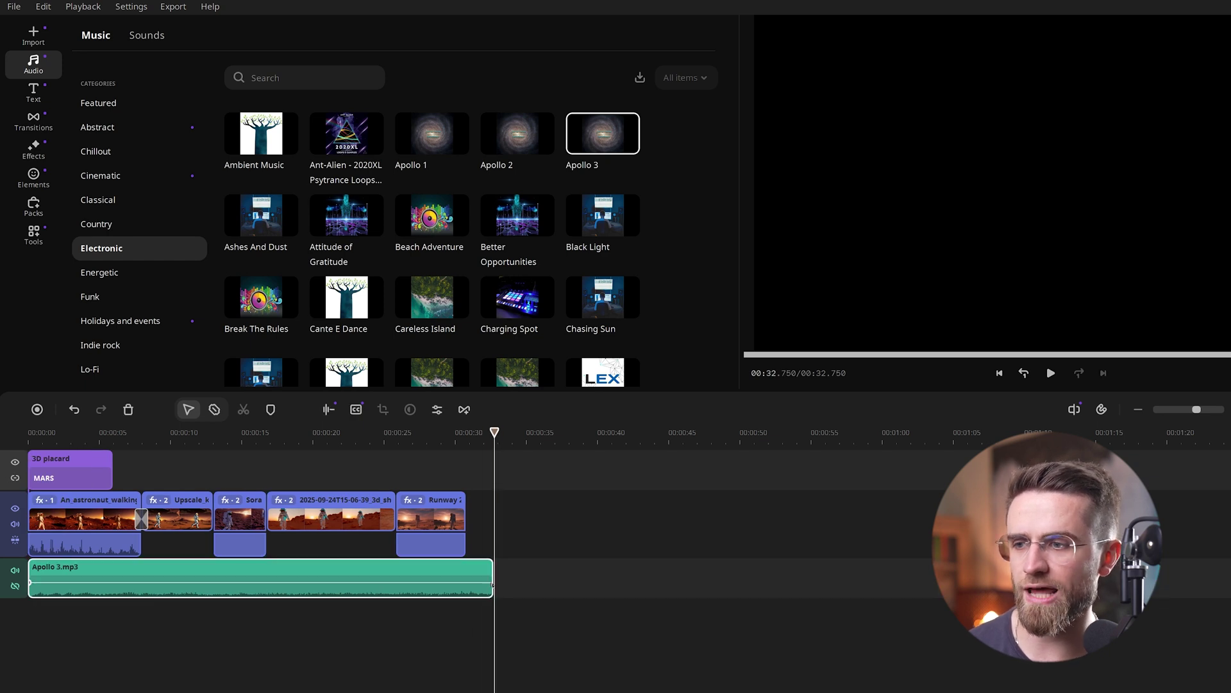
left_click_drag(475, 568, 465, 568)
Set the Apollo 3 music volume to 35% and play the video from the start.
double_click(399, 577)
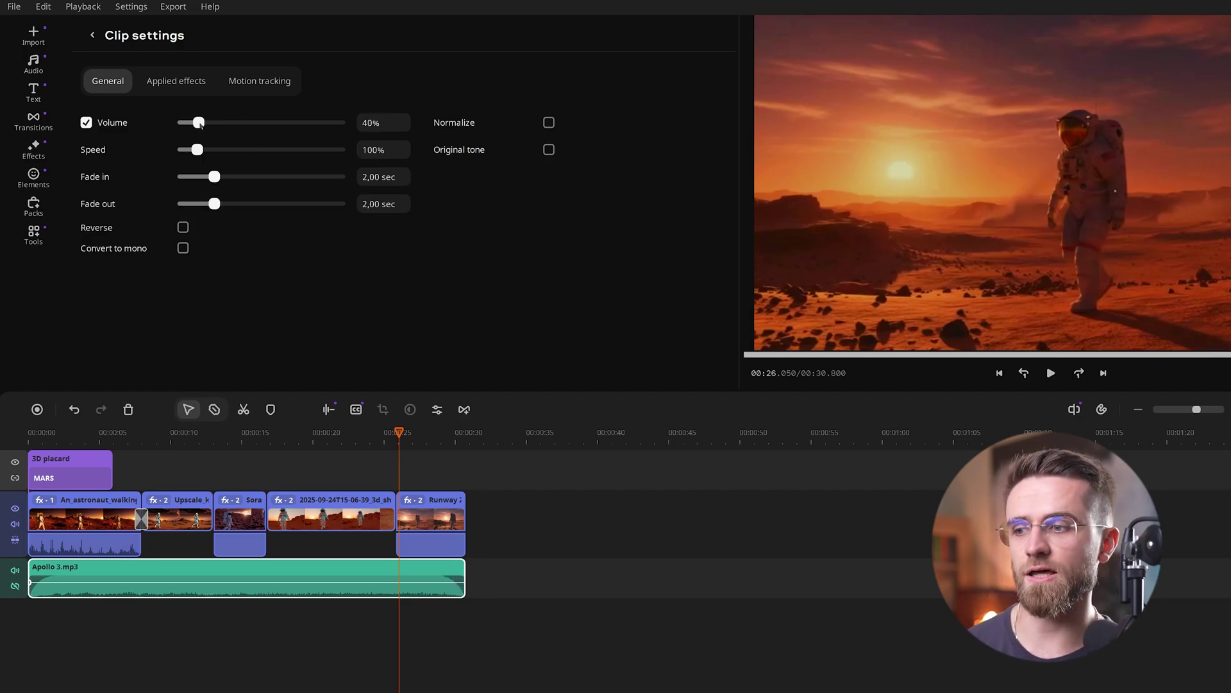
left_click_drag(201, 124, 197, 123)
left_click(29, 443)
key("space")
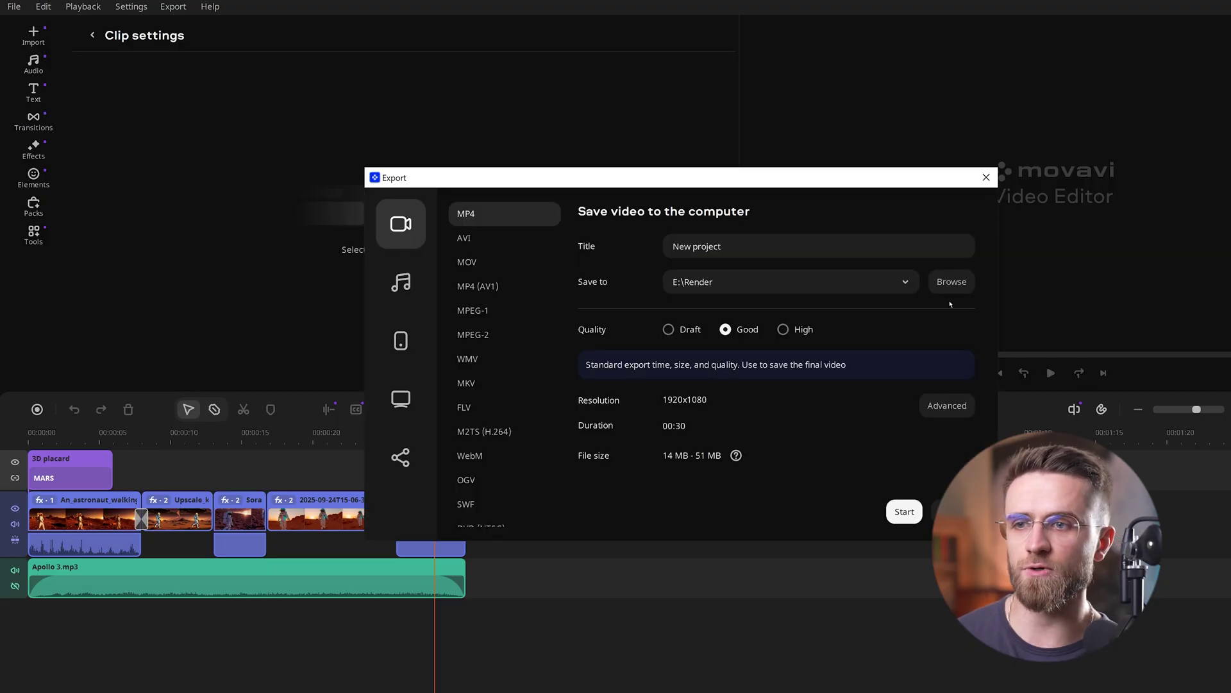
Export the video as MARS AI.mp4 with custom advanced quality settings.
left_click(947, 405)
left_click(775, 553)
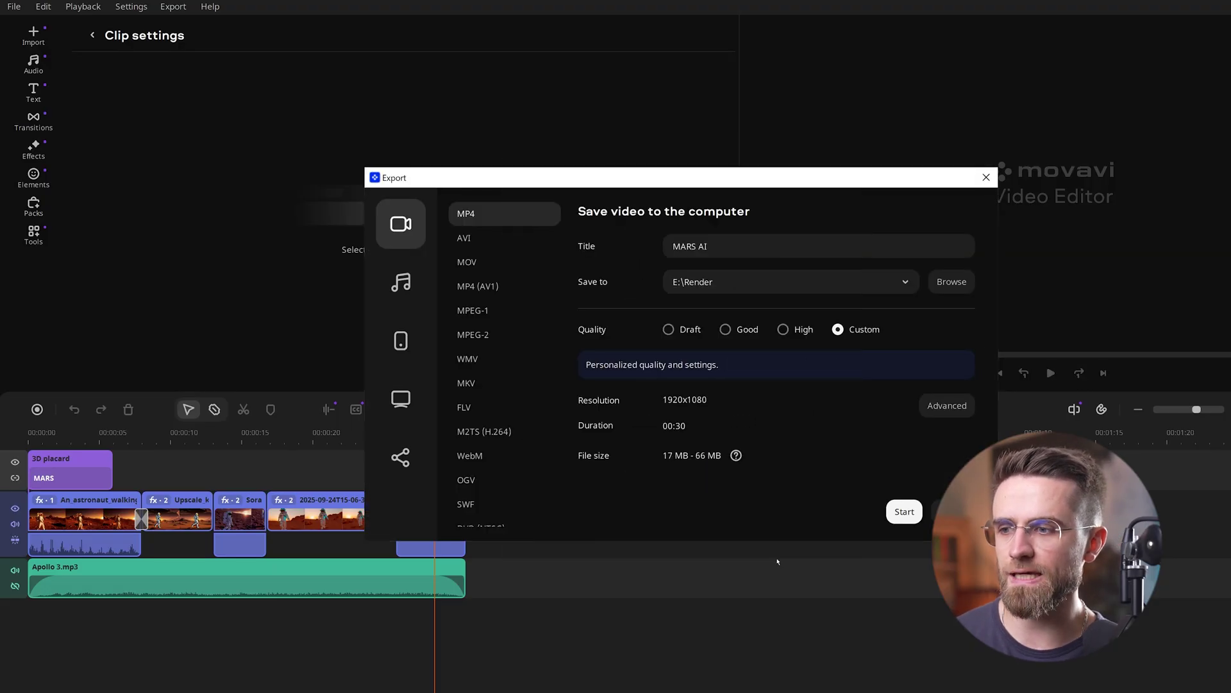
left_click(904, 511)
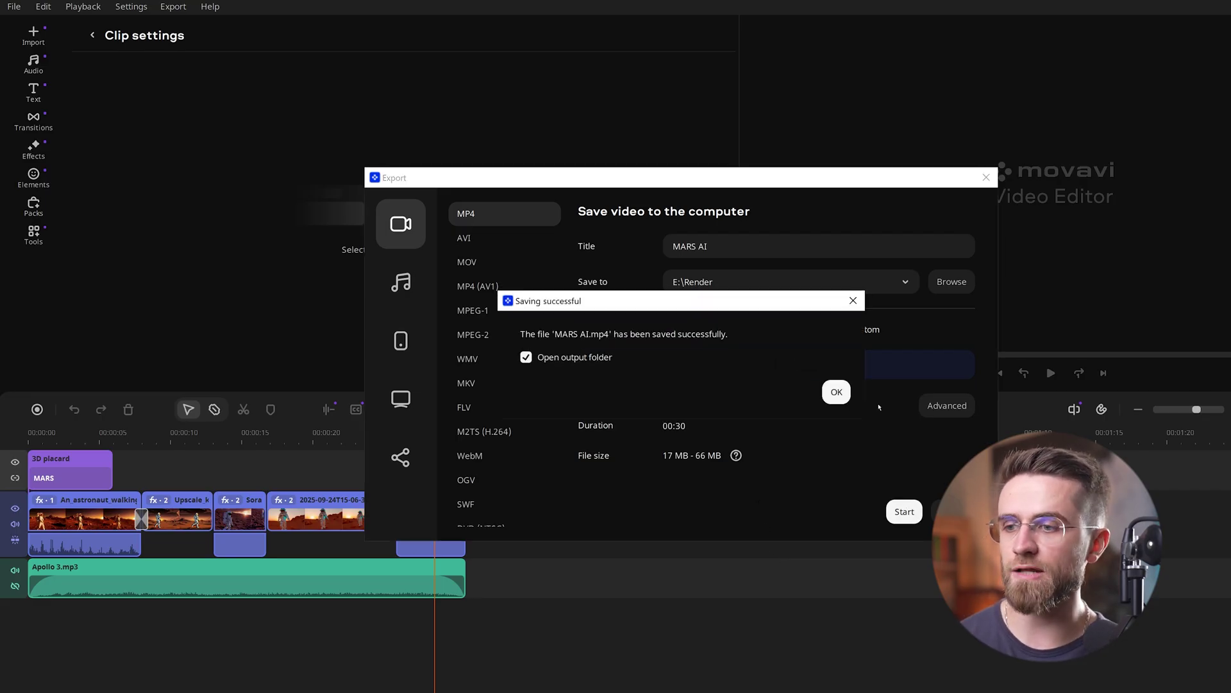